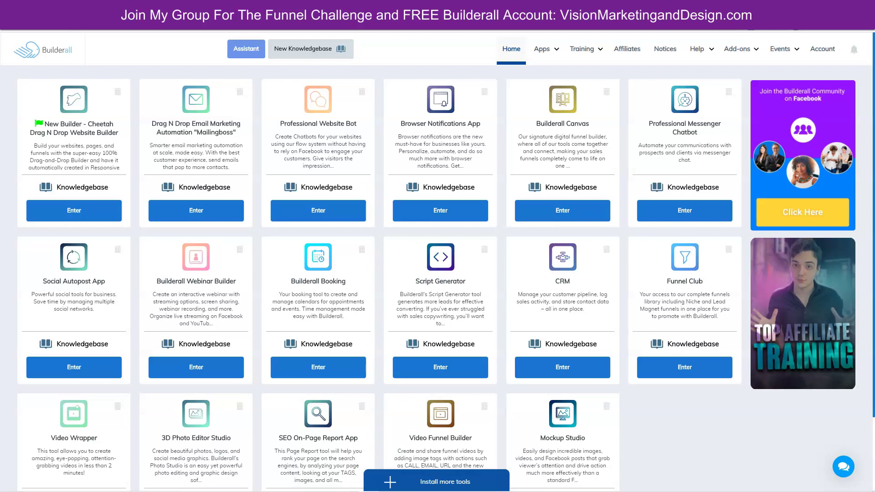
- Open Builderall Canvas and create a funnel with "Upsell Downsell Funnel Blueprint" as both its title and description
{"action": "left_click", "coordinate": [555, 212]}
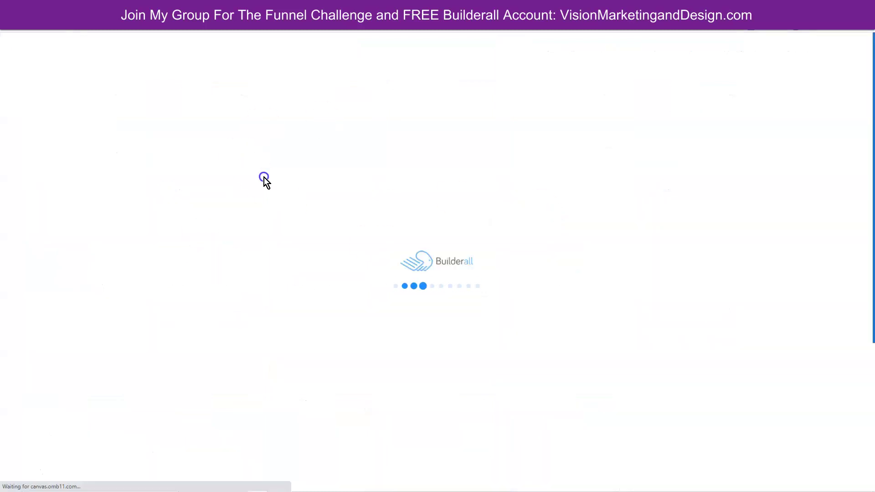
{"action": "left_click", "coordinate": [92, 175]}
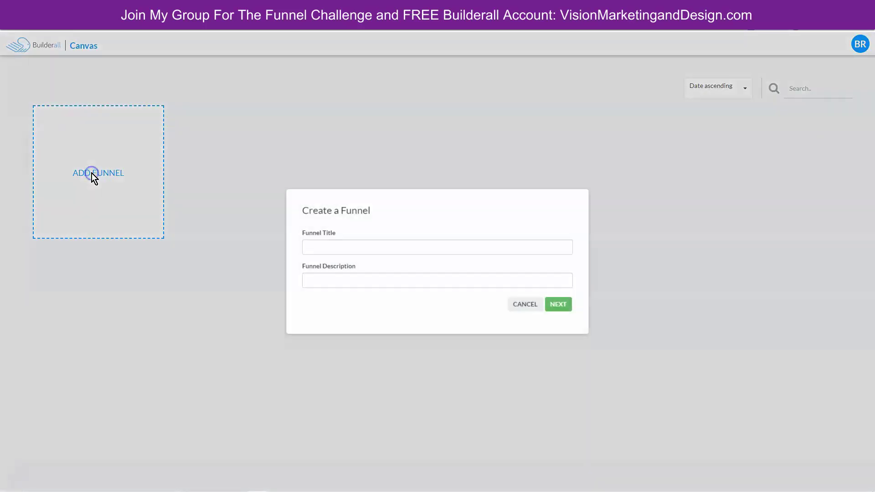
{"action": "left_click", "coordinate": [318, 248]}
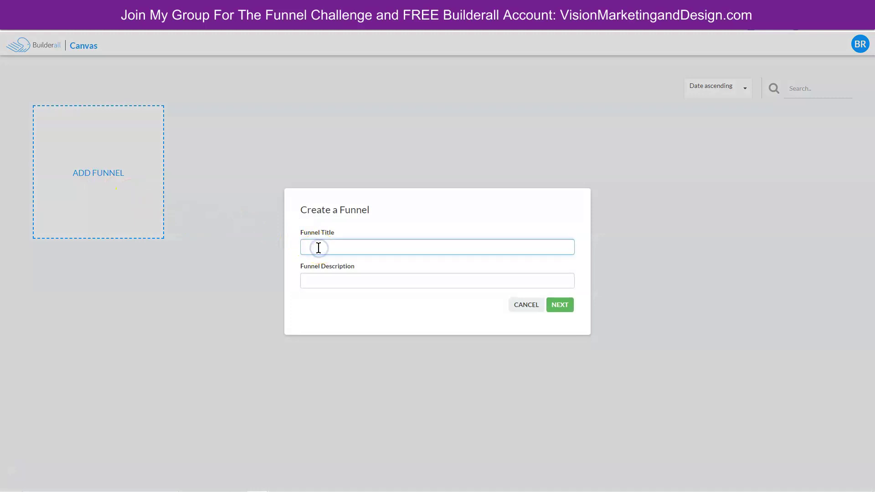
{"action": "type", "text": "Upsell Downsell Funnel Blueprint"}
{"action": "left_click_drag", "start_coordinate": [400, 247], "coordinate": [285, 248]}
{"action": "key", "text": "ctrl+c"}
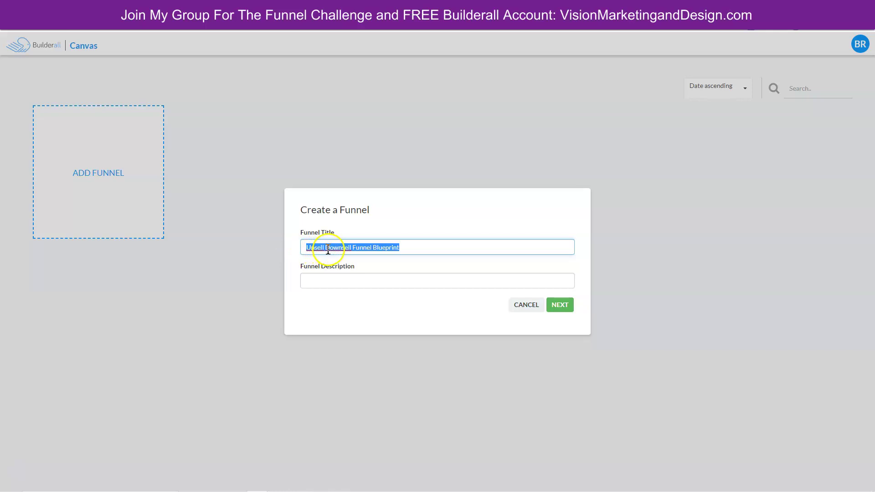
{"action": "left_click", "coordinate": [345, 279]}
{"action": "key", "text": "ctrl+v"}
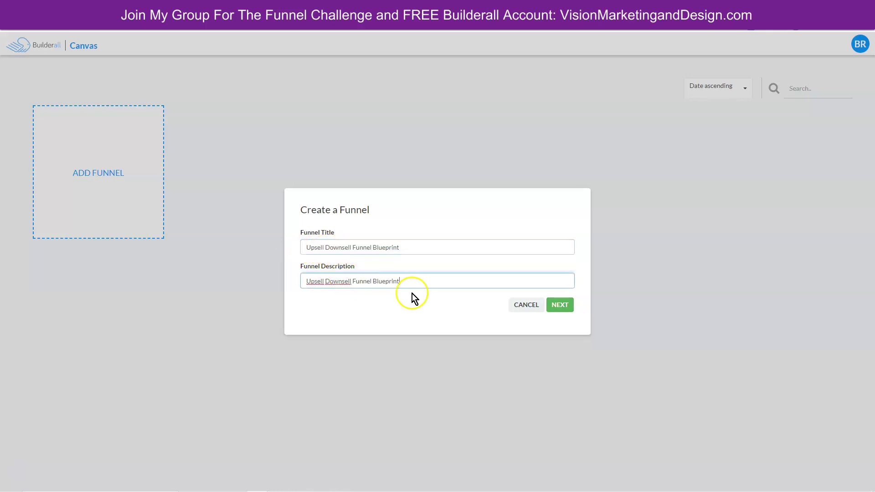
{"action": "left_click", "coordinate": [560, 304]}
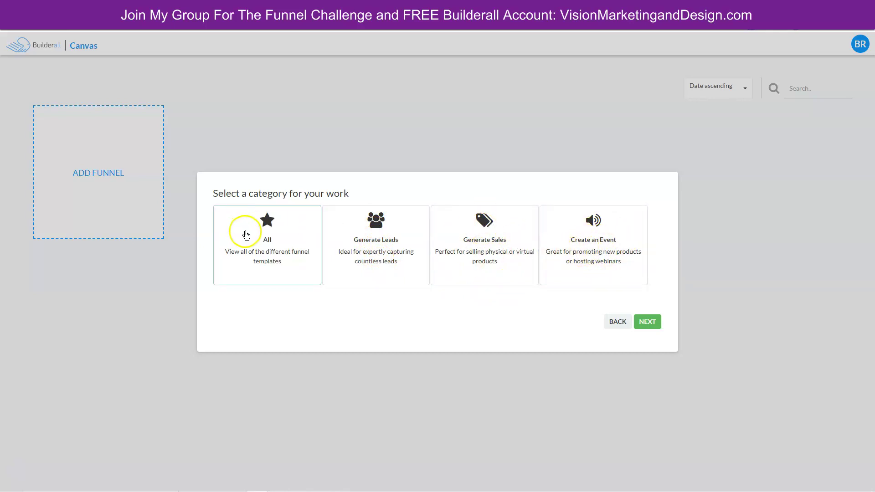
- Choose the All category and base the funnel on the Blank template with the Empty Theme
{"action": "left_click", "coordinate": [270, 236]}
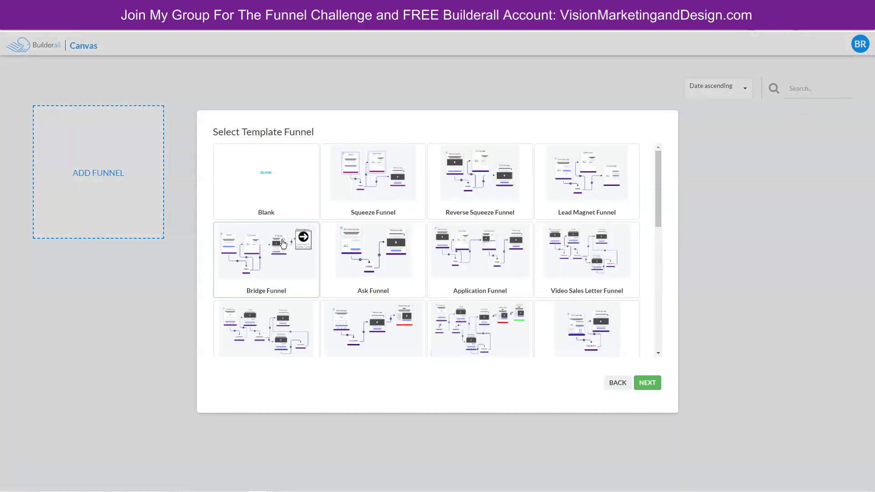
{"action": "scroll", "coordinate": [502, 252], "scroll_direction": "down", "scroll_amount": 8}
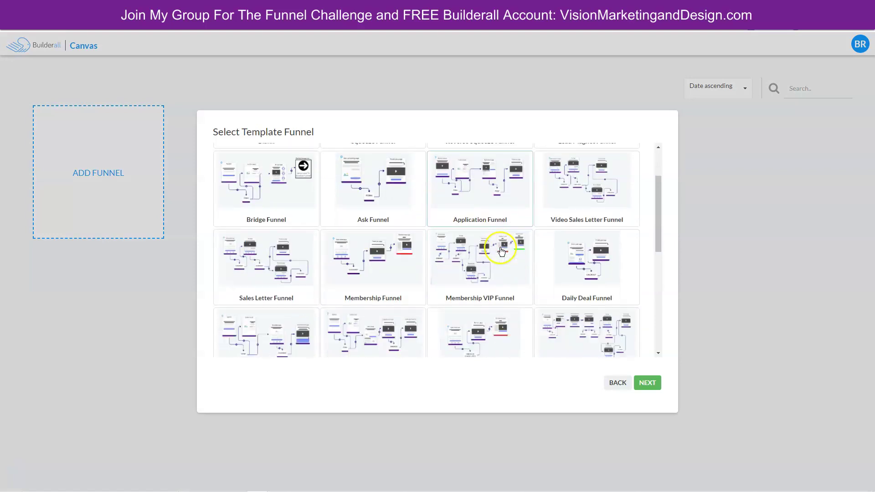
{"action": "scroll", "coordinate": [508, 221], "scroll_direction": "up", "scroll_amount": 2}
{"action": "scroll", "coordinate": [510, 282], "scroll_direction": "up", "scroll_amount": 6}
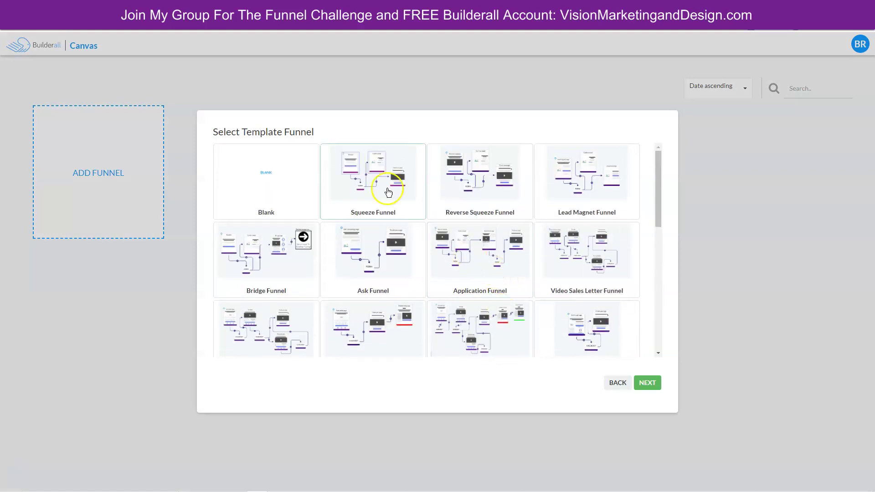
{"action": "double_click", "coordinate": [263, 177]}
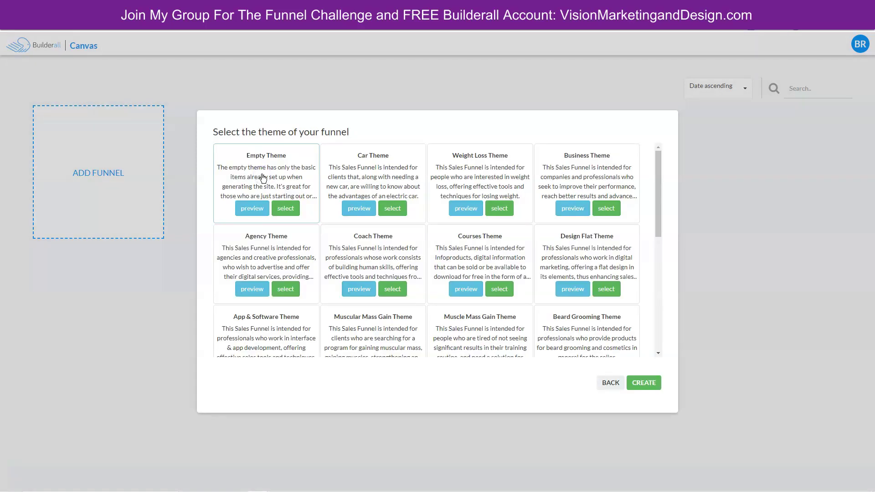
{"action": "left_click", "coordinate": [287, 172]}
{"action": "left_click", "coordinate": [287, 209]}
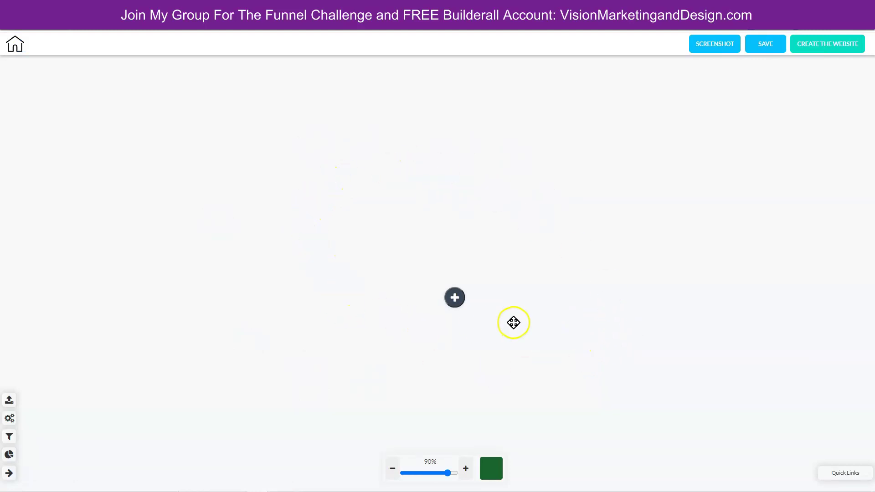
- Add an Optin / squeeze page as the first page on the blank funnel canvas
{"action": "left_click", "coordinate": [455, 298]}
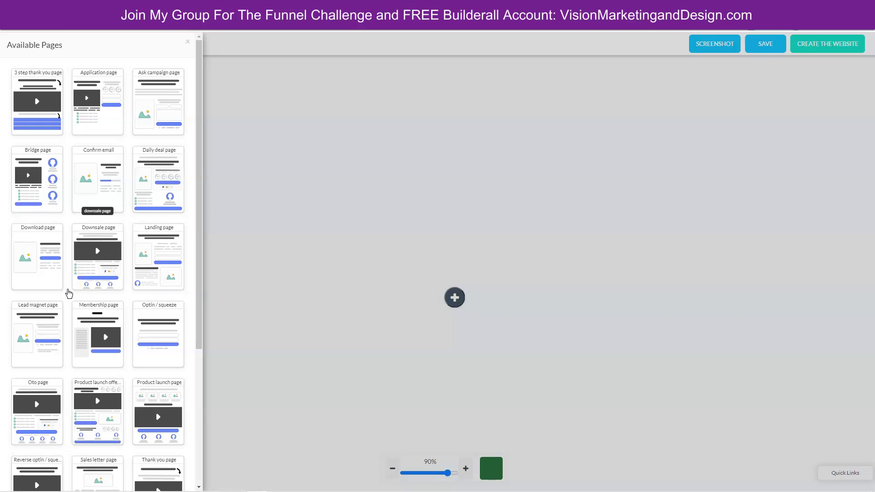
{"action": "scroll", "coordinate": [70, 329], "scroll_direction": "down", "scroll_amount": 4}
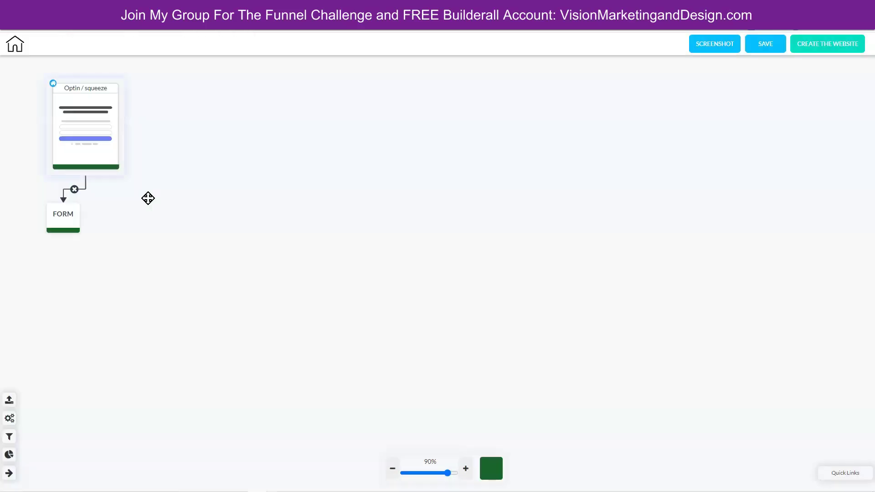
{"action": "mouse_move", "coordinate": [64, 92]}
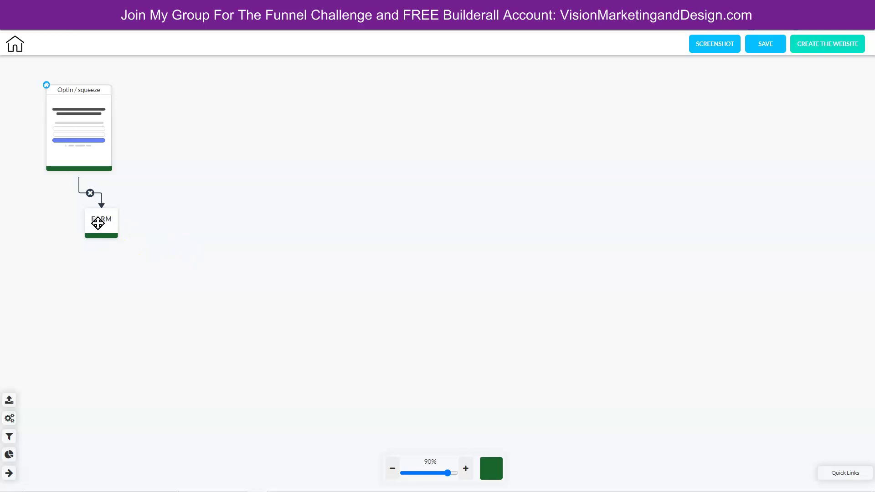
- Add a Confirm email page as the opt-in form's Pending subscribe page and place it beside the Optin / squeeze page
{"action": "right_click", "coordinate": [98, 223]}
{"action": "left_click", "coordinate": [128, 258]}
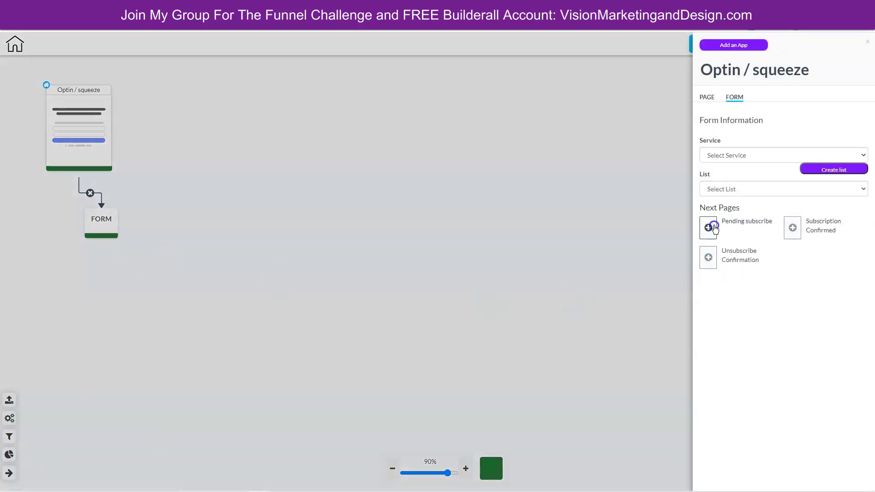
{"action": "left_click", "coordinate": [709, 228]}
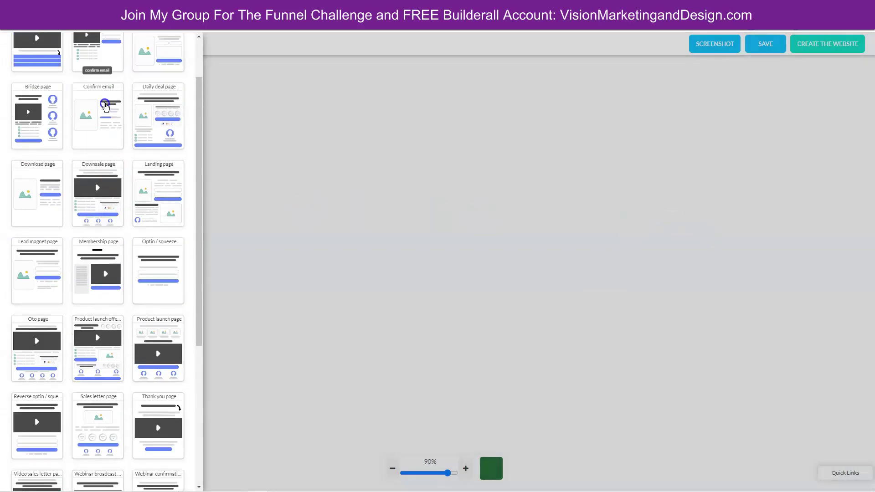
{"action": "left_click", "coordinate": [105, 106]}
{"action": "left_click_drag", "start_coordinate": [342, 272], "coordinate": [197, 150]}
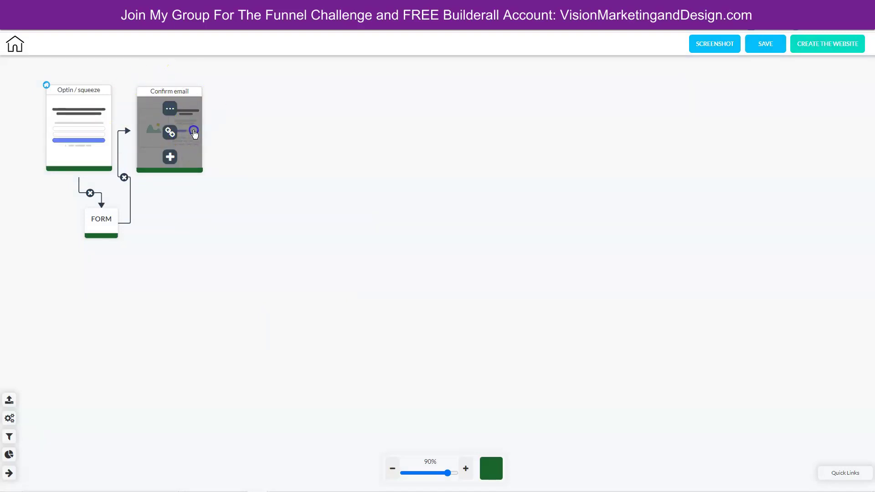
{"action": "mouse_move", "coordinate": [53, 118]}
{"action": "left_click", "coordinate": [188, 126]}
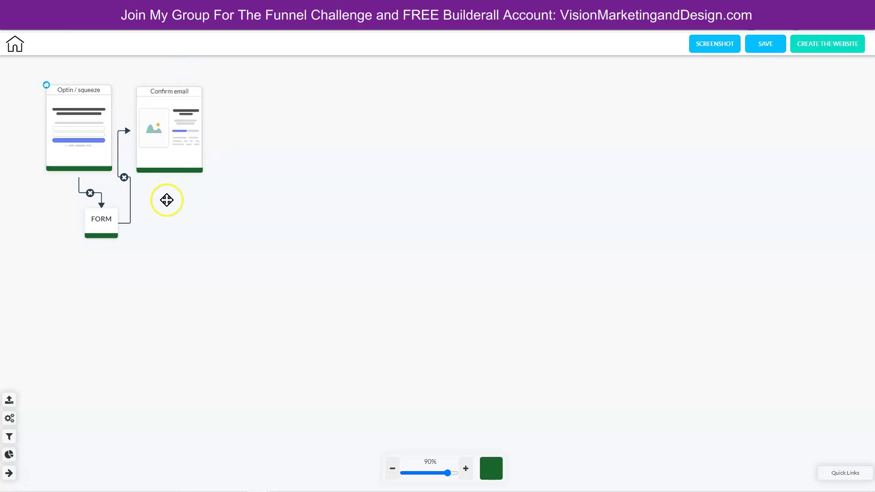
- Add a Sales letter page as the form's Subscription Confirmed page and place it beside Confirm email, with its checkout underneath
{"action": "right_click", "coordinate": [107, 224]}
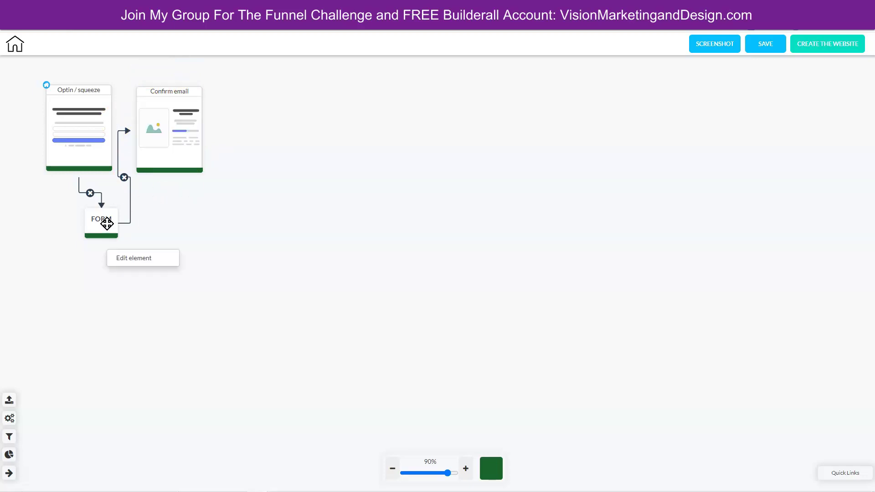
{"action": "left_click", "coordinate": [135, 258]}
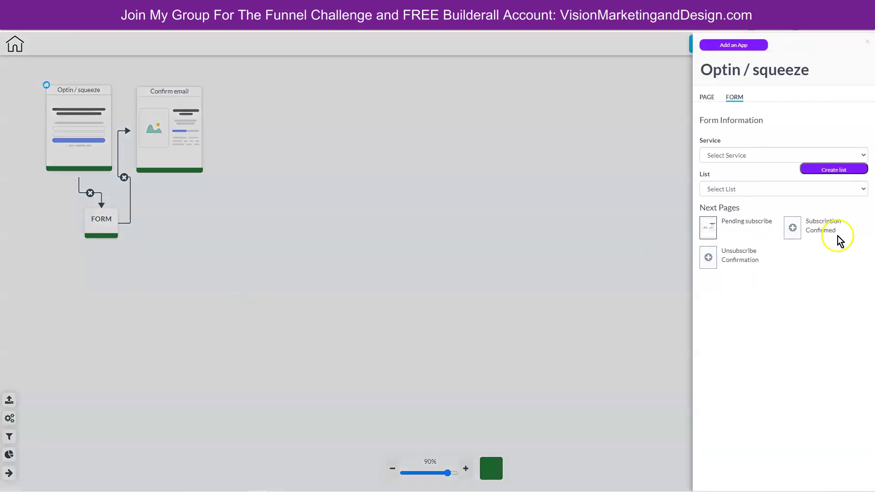
{"action": "left_click", "coordinate": [793, 229]}
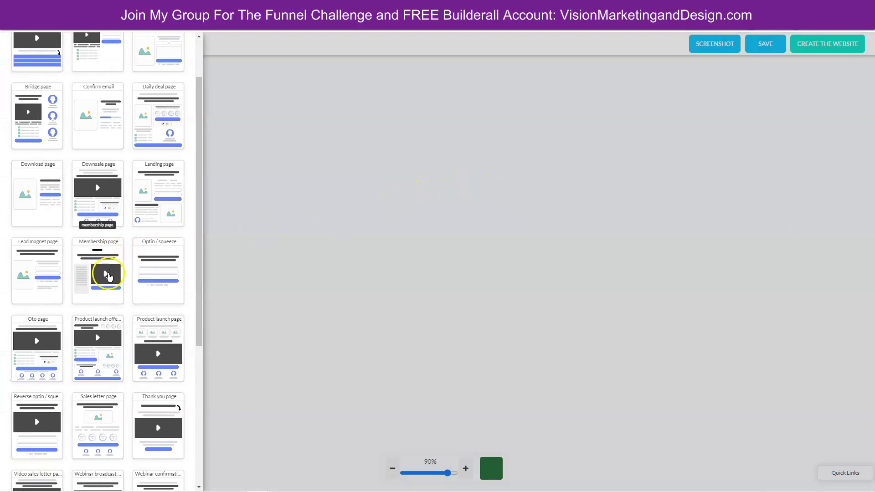
{"action": "scroll", "coordinate": [108, 287], "scroll_direction": "up", "scroll_amount": 2}
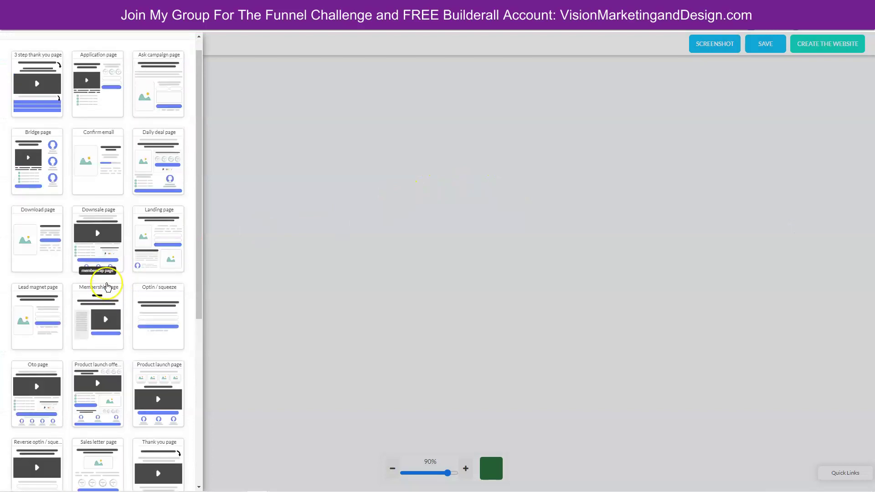
{"action": "scroll", "coordinate": [107, 280], "scroll_direction": "down", "scroll_amount": 5}
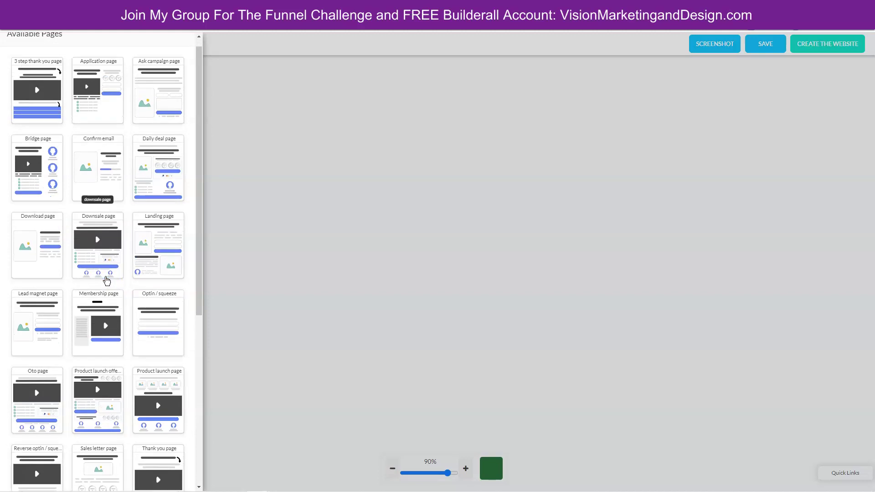
{"action": "left_click", "coordinate": [98, 239]}
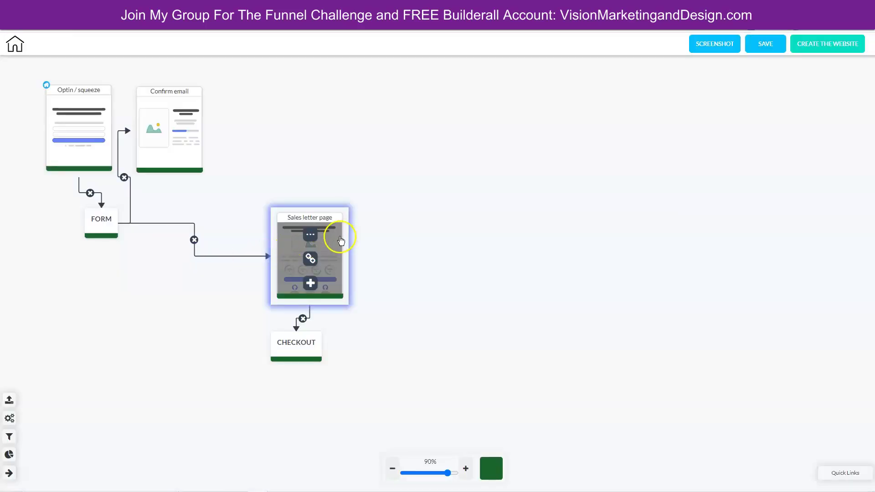
{"action": "left_click_drag", "start_coordinate": [336, 234], "coordinate": [288, 110]}
{"action": "left_click_drag", "start_coordinate": [296, 337], "coordinate": [261, 222]}
{"action": "mouse_move", "coordinate": [285, 162]}
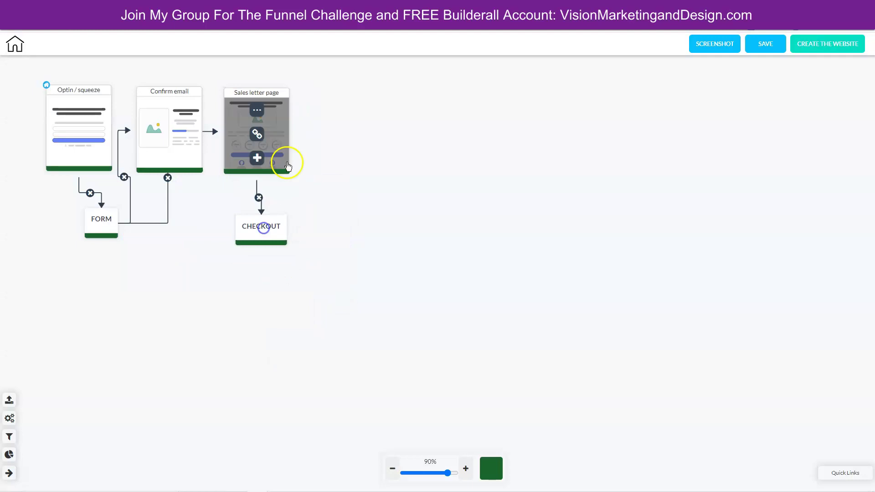
- Rename the Sales letter page as "Front End Offer"
{"action": "left_click", "coordinate": [269, 103]}
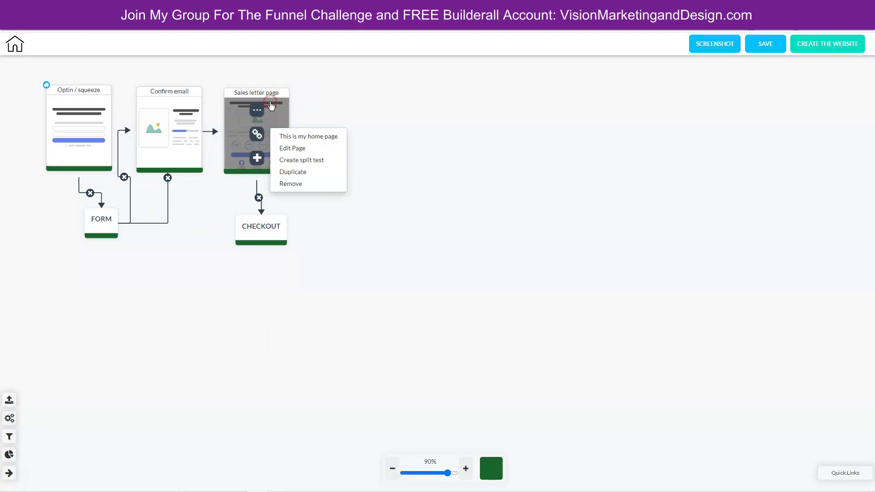
{"action": "left_click", "coordinate": [290, 149]}
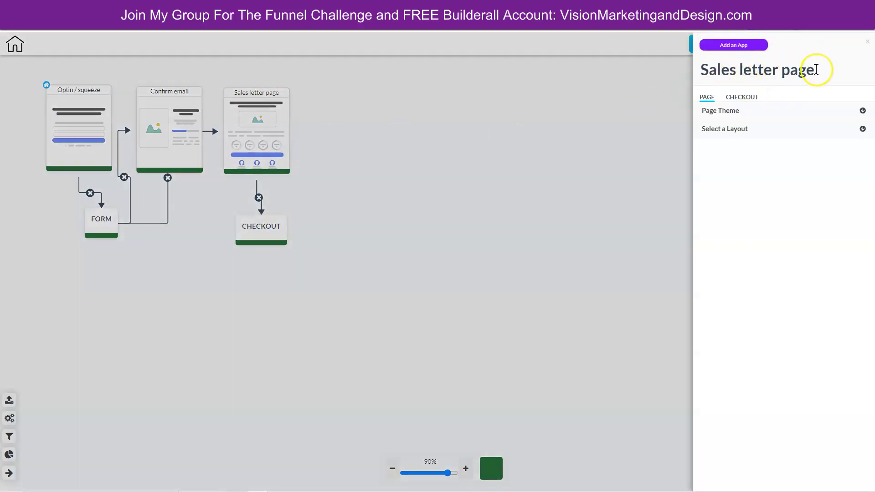
{"action": "left_click_drag", "start_coordinate": [816, 70], "coordinate": [677, 73]}
{"action": "type", "text": "F"}
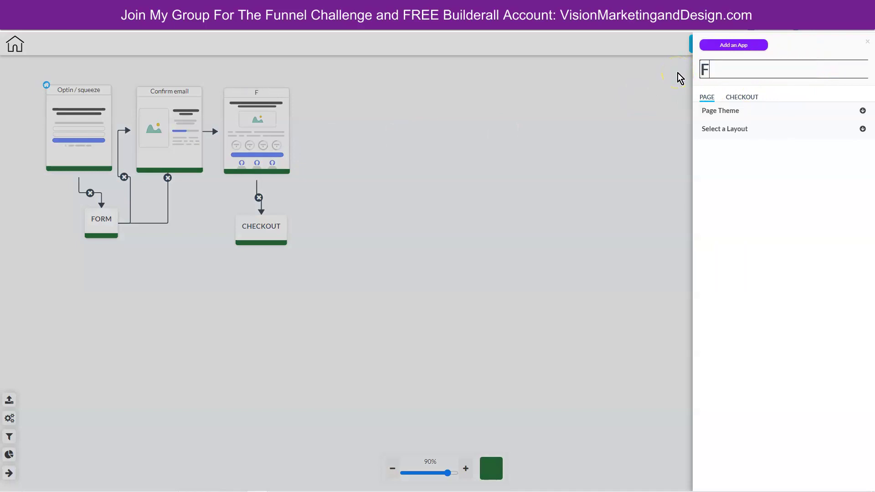
{"action": "type", "text": "ront ENd OFfer"}
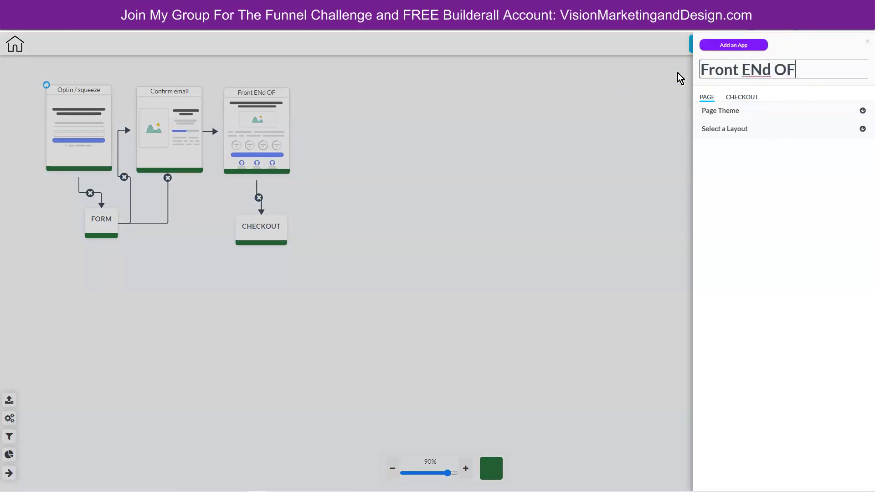
{"action": "key", "text": "BackSpace"}
{"action": "key", "text": "BackSpace"}
{"action": "key", "text": "BackSpace"}
{"action": "key", "text": "BackSpace"}
{"action": "key", "text": "BackSpace"}
{"action": "key", "text": "BackSpace"}
{"action": "key", "text": "BackSpace"}
{"action": "key", "text": "BackSpace"}
{"action": "type", "text": "nd Offer"}
{"action": "left_click", "coordinate": [415, 233]}
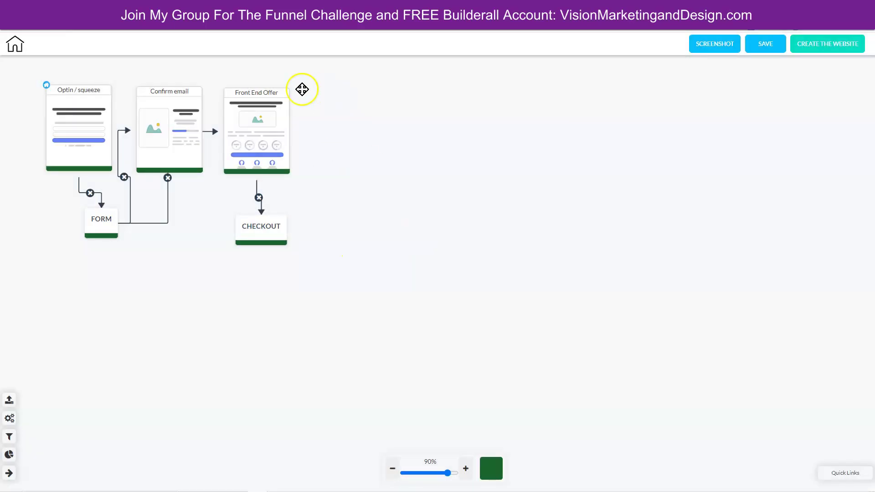
- Add a Sales letter page as the Success page of the Front End Offer's checkout and place it beside Front End Offer
{"action": "mouse_move", "coordinate": [289, 162]}
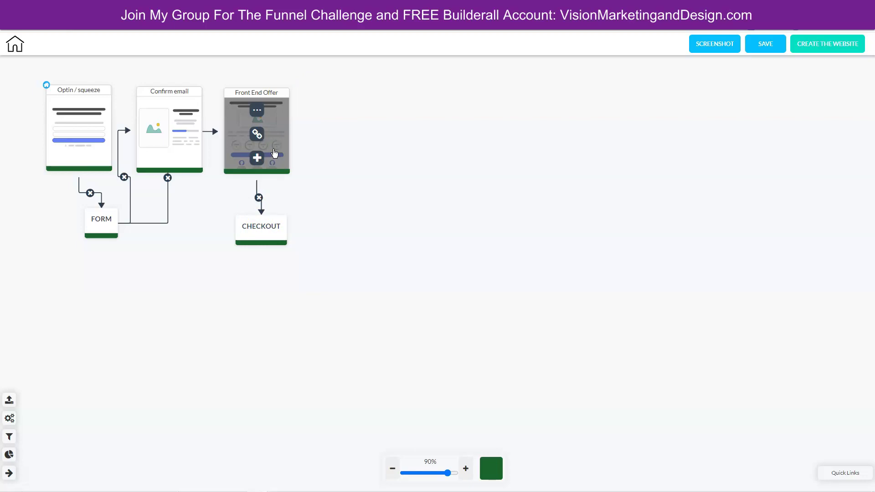
{"action": "left_click_drag", "start_coordinate": [256, 232], "coordinate": [248, 226]}
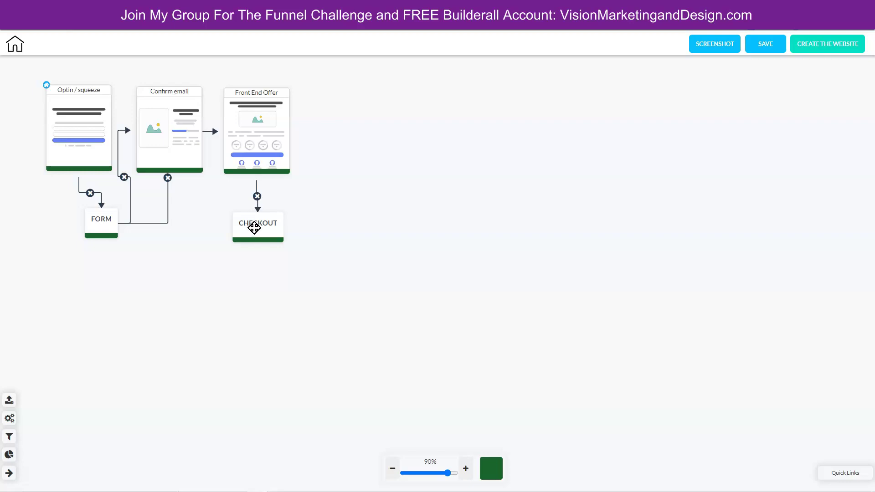
{"action": "right_click", "coordinate": [254, 228]}
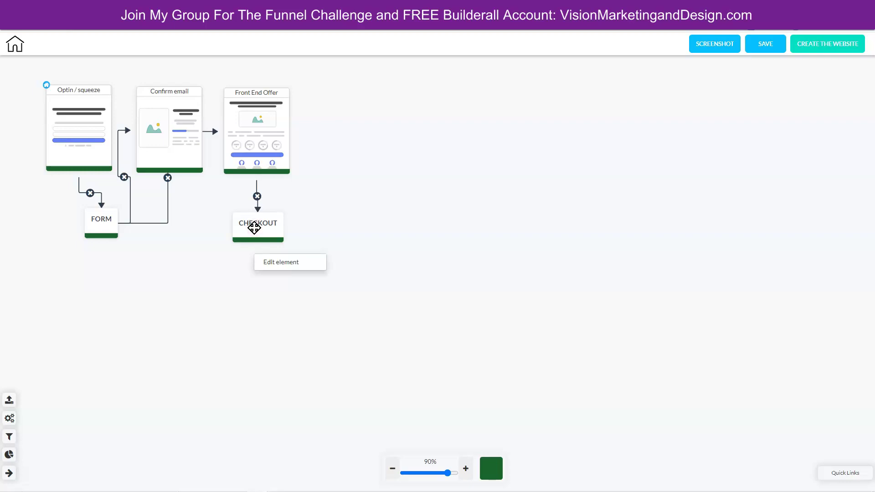
{"action": "left_click", "coordinate": [285, 262]}
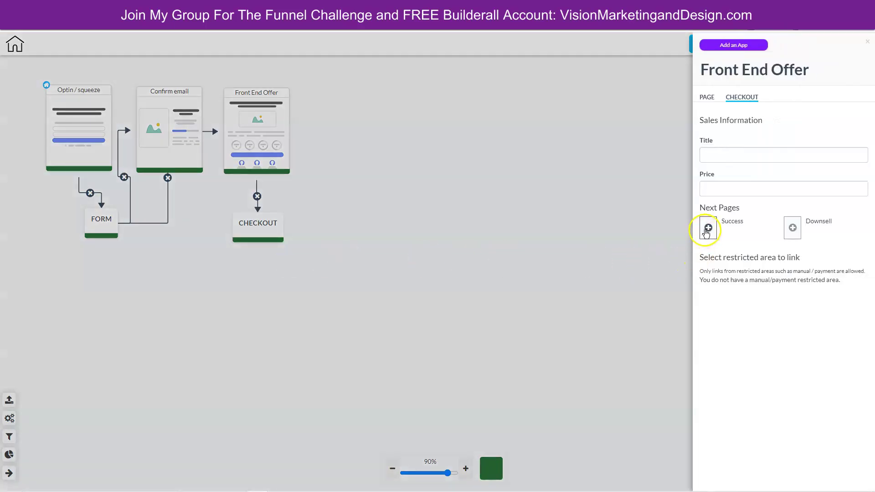
{"action": "left_click", "coordinate": [708, 228]}
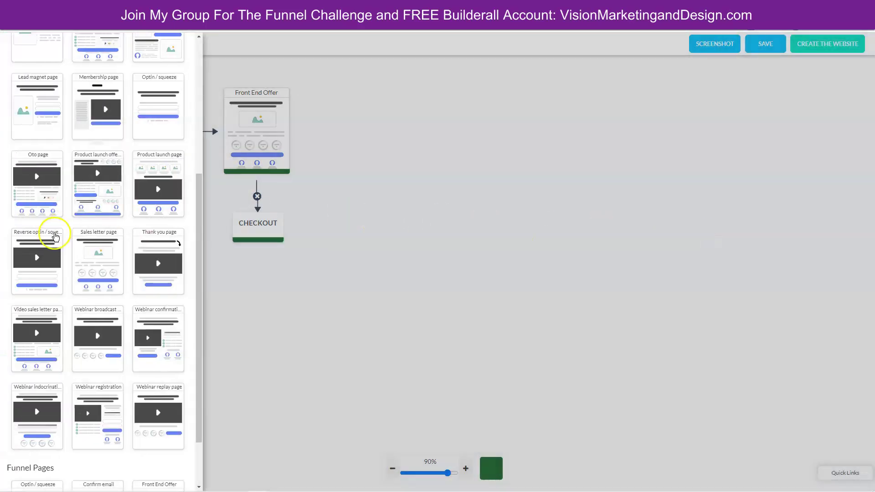
{"action": "scroll", "coordinate": [98, 288], "scroll_direction": "down", "scroll_amount": 1}
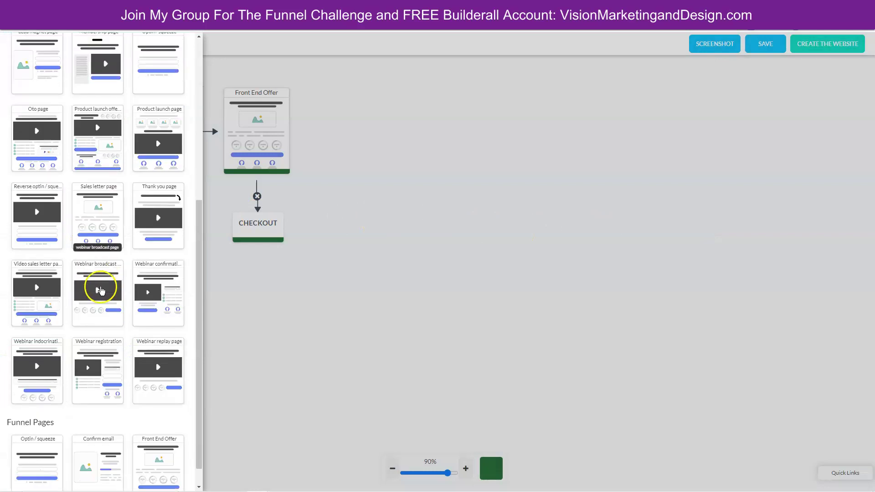
{"action": "left_click", "coordinate": [97, 205]}
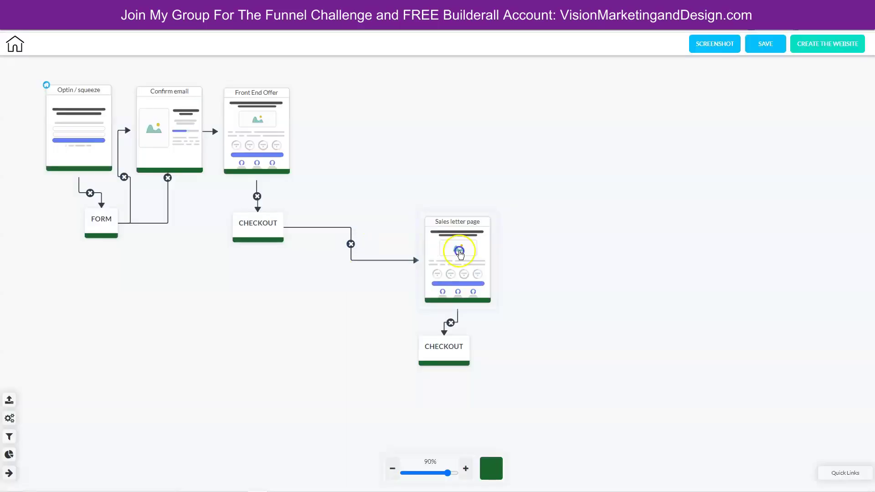
{"action": "left_click_drag", "start_coordinate": [459, 254], "coordinate": [370, 119]}
- Rename the new Sales letter page as "Upsell Offer" and move its checkout directly underneath it
{"action": "left_click", "coordinate": [353, 109]}
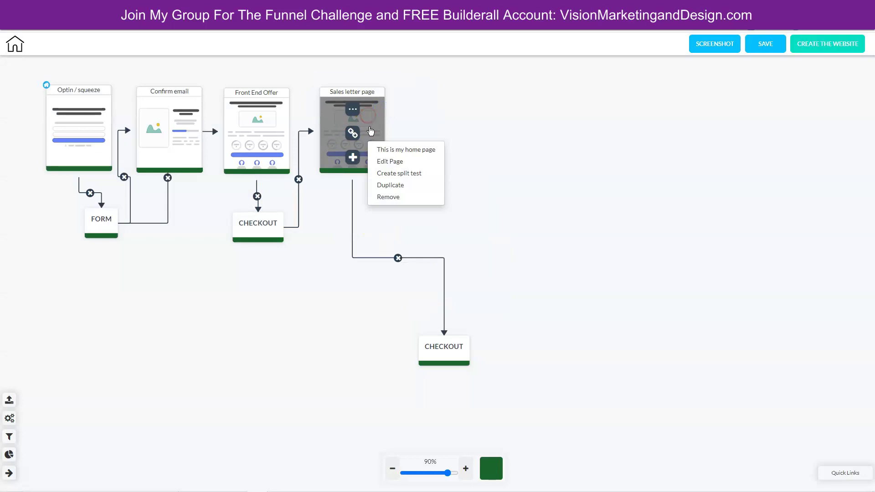
{"action": "left_click", "coordinate": [390, 160]}
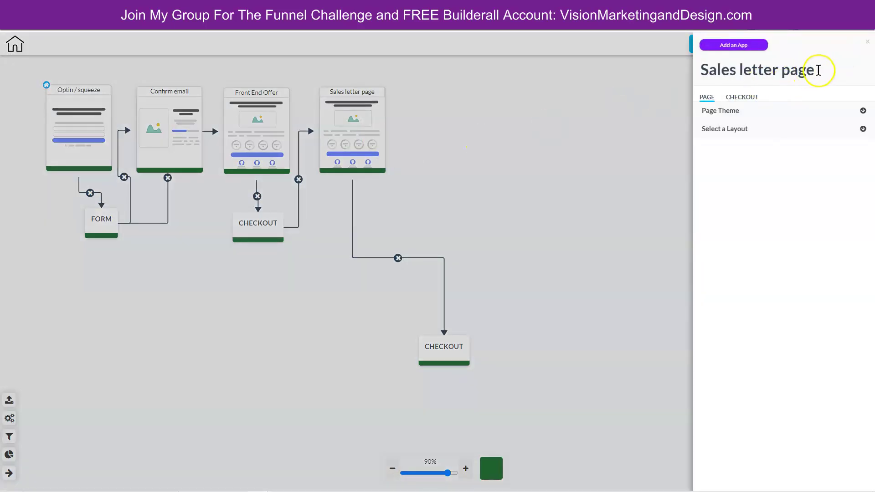
{"action": "left_click_drag", "start_coordinate": [816, 70], "coordinate": [703, 70]}
{"action": "type", "text": "Upsell Offer"}
{"action": "left_click", "coordinate": [576, 128]}
{"action": "left_click_drag", "start_coordinate": [444, 346], "coordinate": [363, 227]}
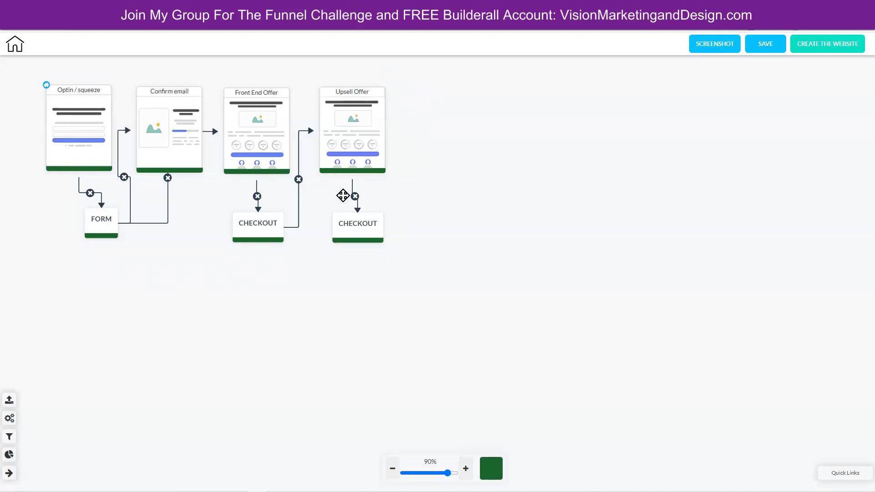
- Add a Thank you page as the Success page of the Upsell Offer's checkout and place it beside Upsell Offer
{"action": "mouse_move", "coordinate": [332, 129]}
{"action": "mouse_move", "coordinate": [386, 148]}
{"action": "right_click", "coordinate": [359, 227]}
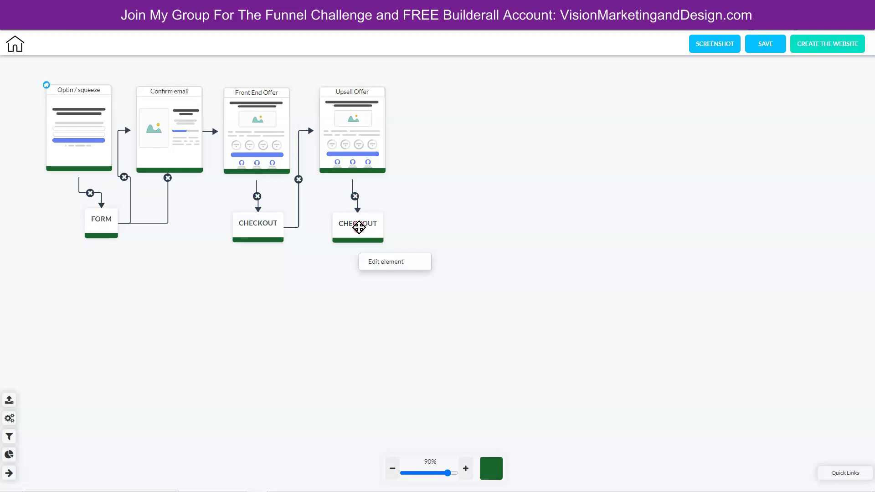
{"action": "left_click", "coordinate": [379, 260]}
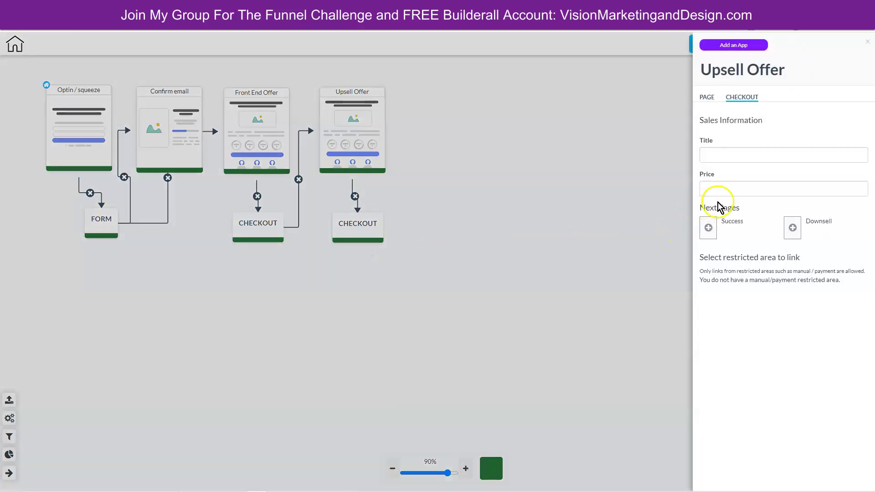
{"action": "left_click", "coordinate": [708, 227]}
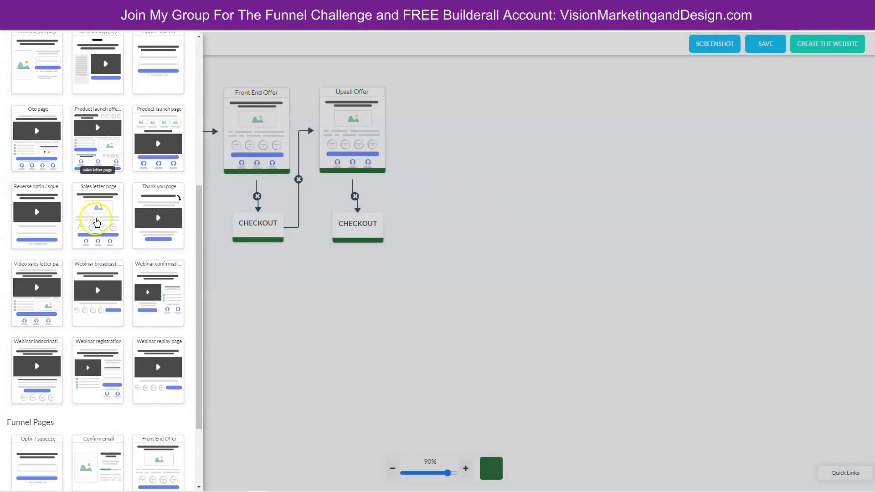
{"action": "left_click", "coordinate": [147, 197]}
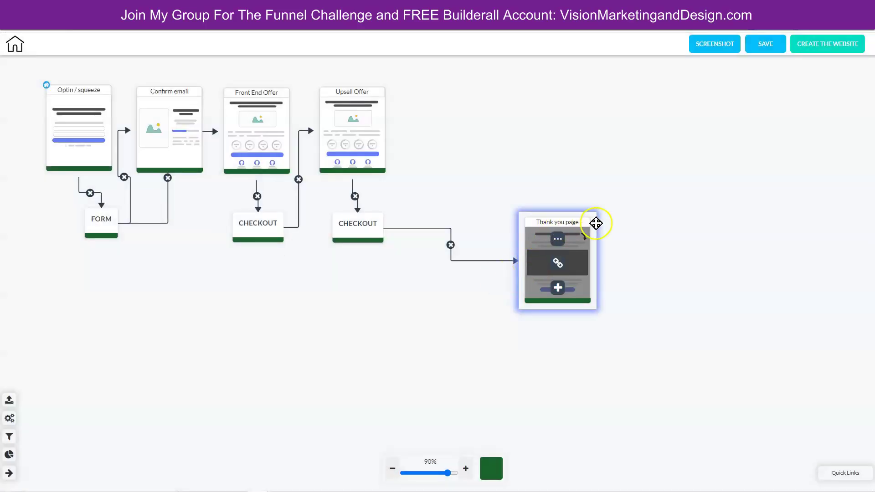
{"action": "left_click_drag", "start_coordinate": [595, 221], "coordinate": [475, 95]}
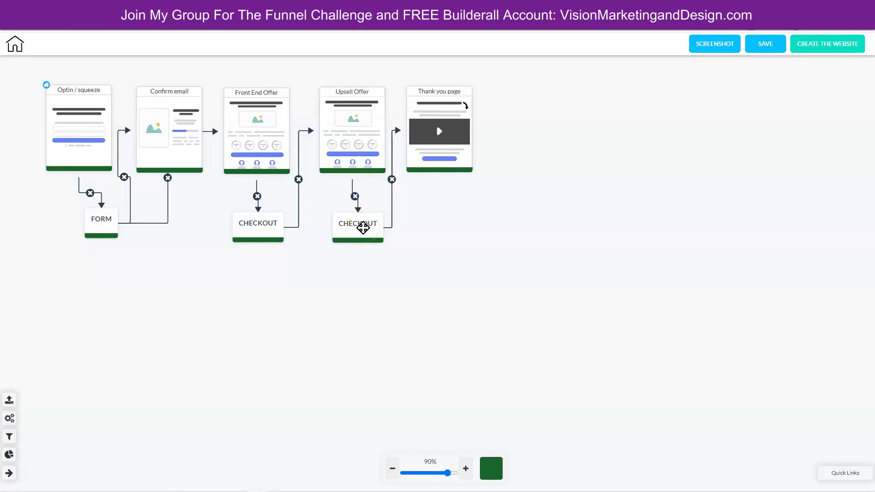
- Add a Sales letter page as the Downsell page of the Upsell Offer's checkout and place it below the Thank you page, with its checkout underneath
{"action": "right_click", "coordinate": [364, 228]}
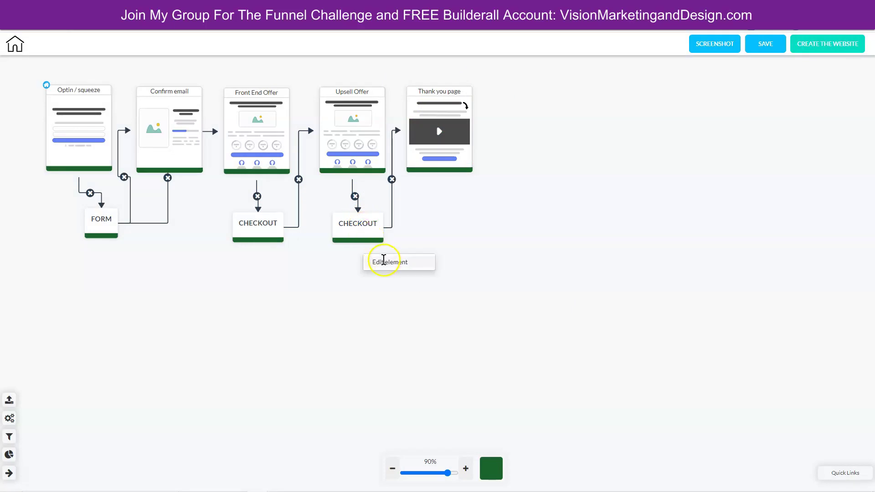
{"action": "left_click", "coordinate": [388, 263]}
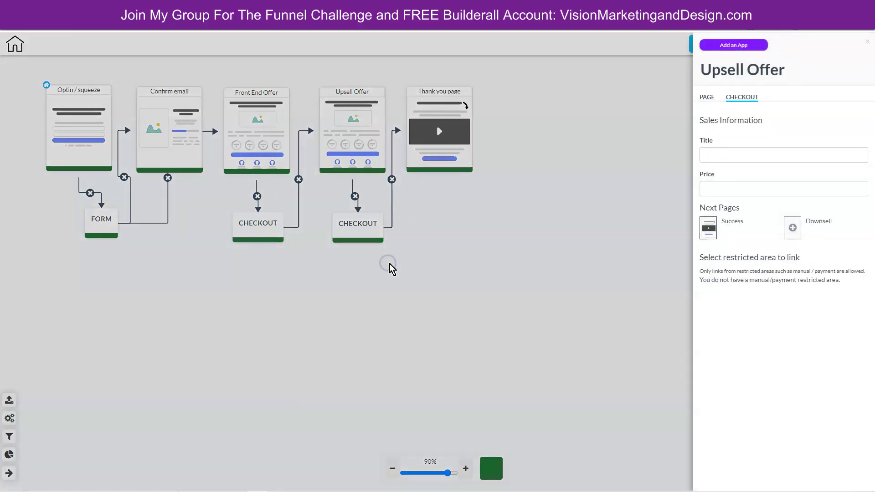
{"action": "left_click", "coordinate": [793, 229]}
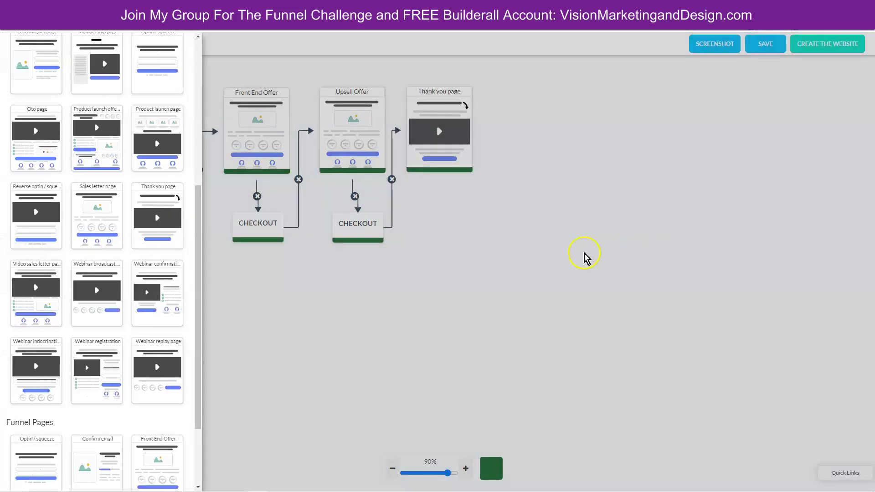
{"action": "left_click", "coordinate": [102, 195]}
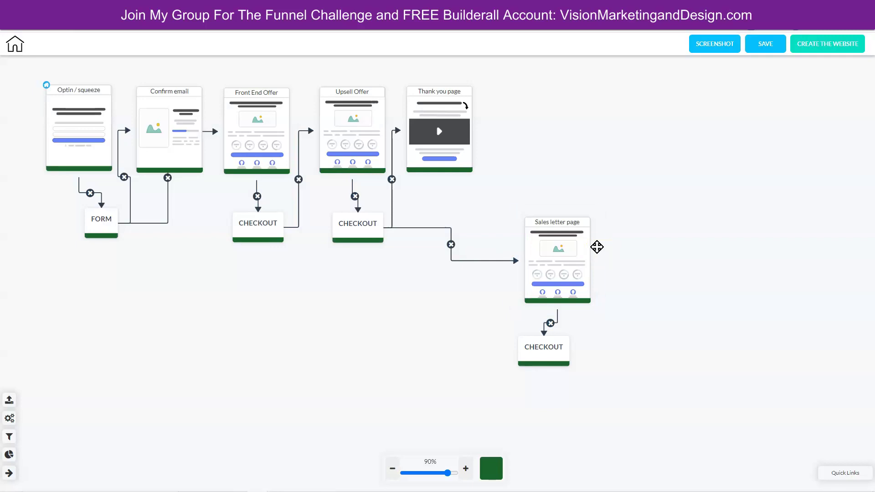
{"action": "left_click_drag", "start_coordinate": [589, 240], "coordinate": [483, 243]}
{"action": "left_click_drag", "start_coordinate": [527, 347], "coordinate": [438, 360]}
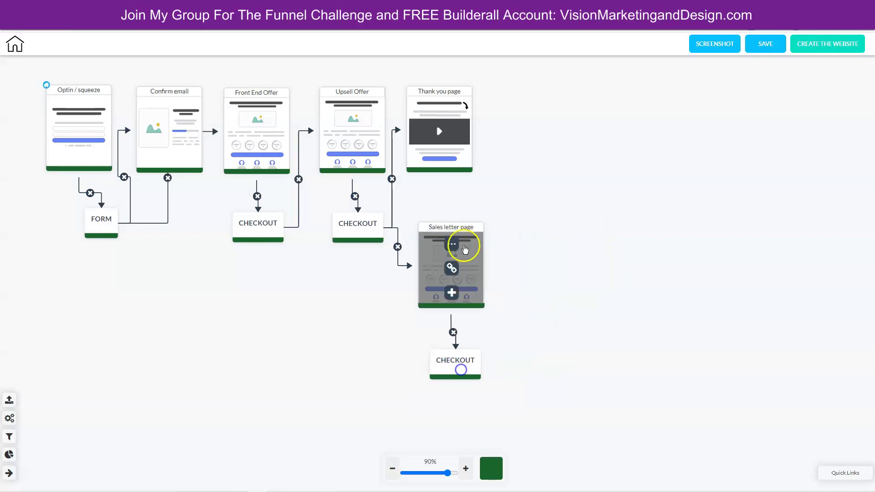
- Rename the Sales letter page below the Thank you page as "Downsell Offer"
{"action": "left_click", "coordinate": [465, 247]}
{"action": "left_click", "coordinate": [479, 293]}
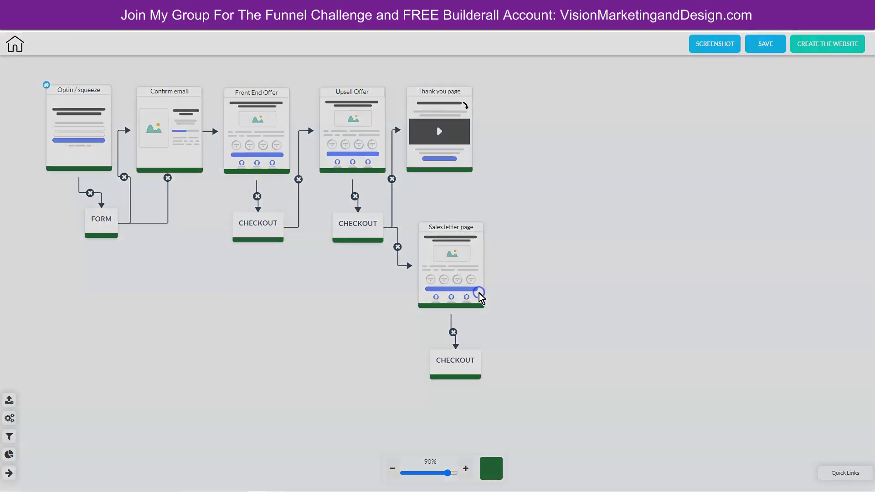
{"action": "left_click_drag", "start_coordinate": [823, 66], "coordinate": [689, 73]}
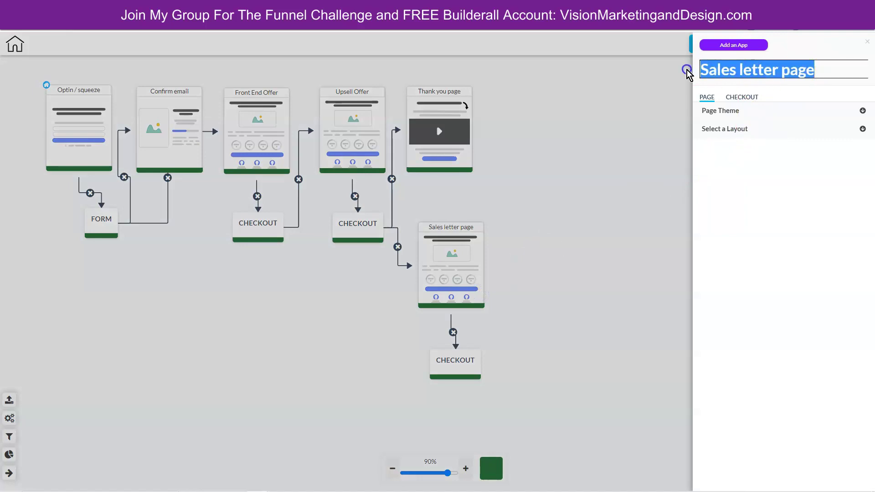
{"action": "type", "text": "Dow"}
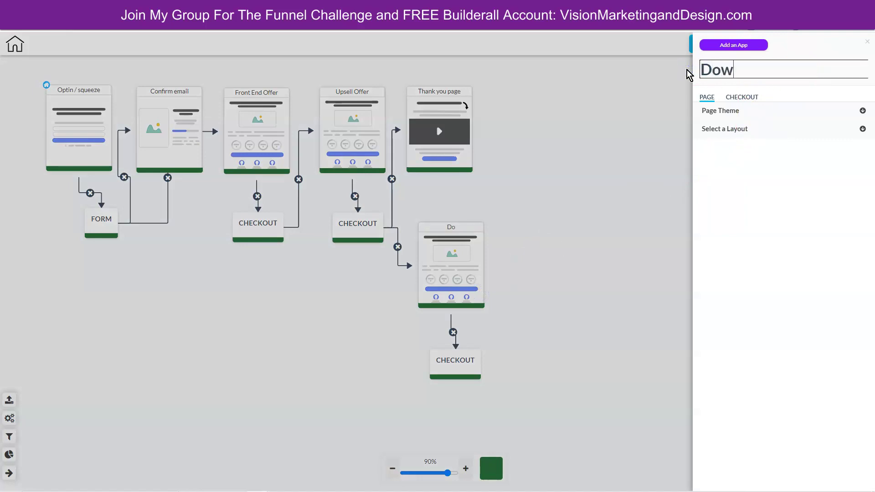
{"action": "type", "text": "nsell Offer"}
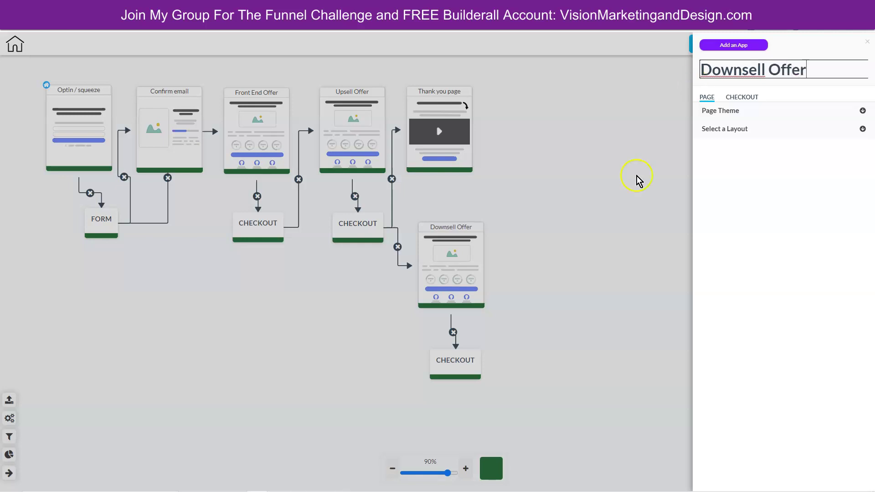
{"action": "left_click", "coordinate": [607, 204]}
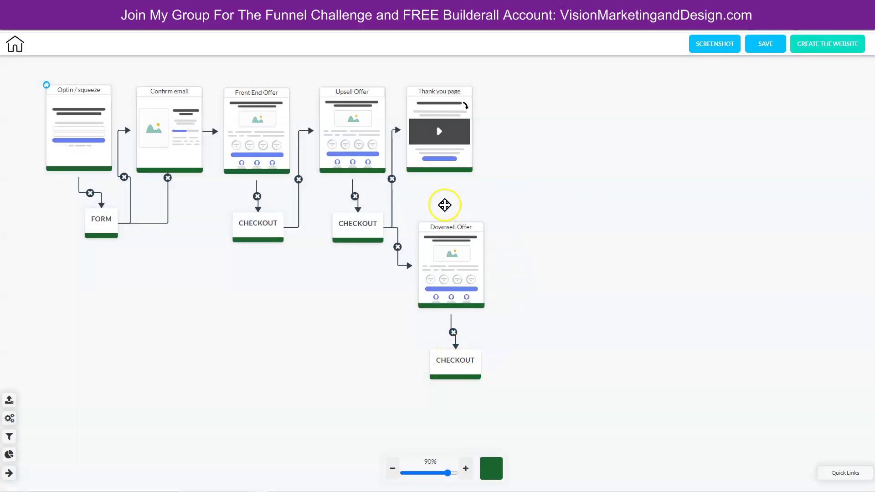
- Link the Downsell Offer checkout's Success page to the funnel's existing Thank you page and move that page farther from Upsell Offer
{"action": "mouse_move", "coordinate": [474, 306]}
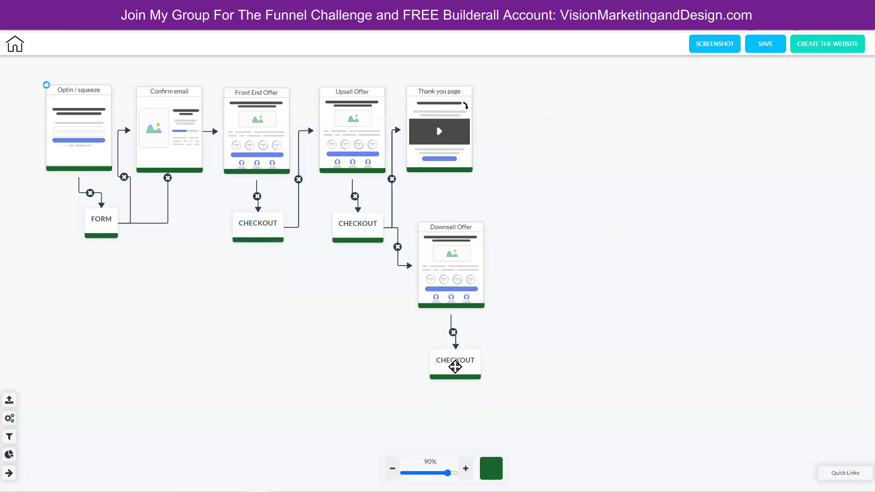
{"action": "right_click", "coordinate": [455, 366]}
{"action": "left_click", "coordinate": [475, 401]}
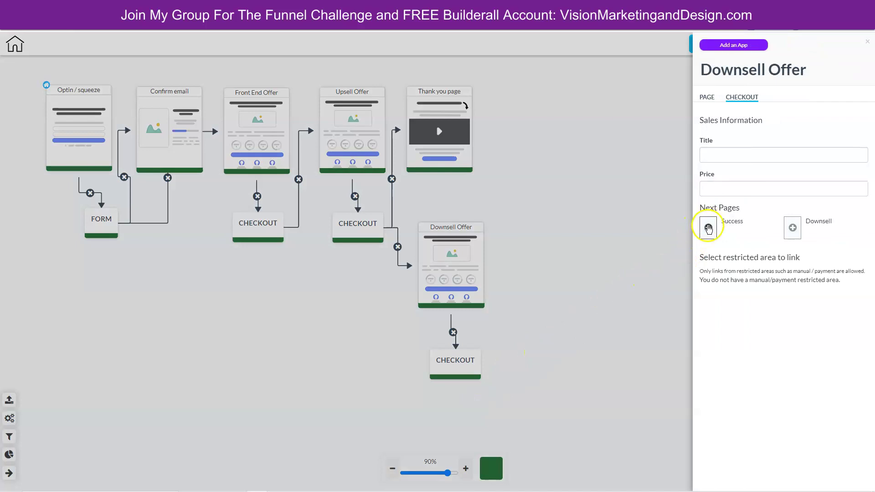
{"action": "left_click", "coordinate": [708, 228]}
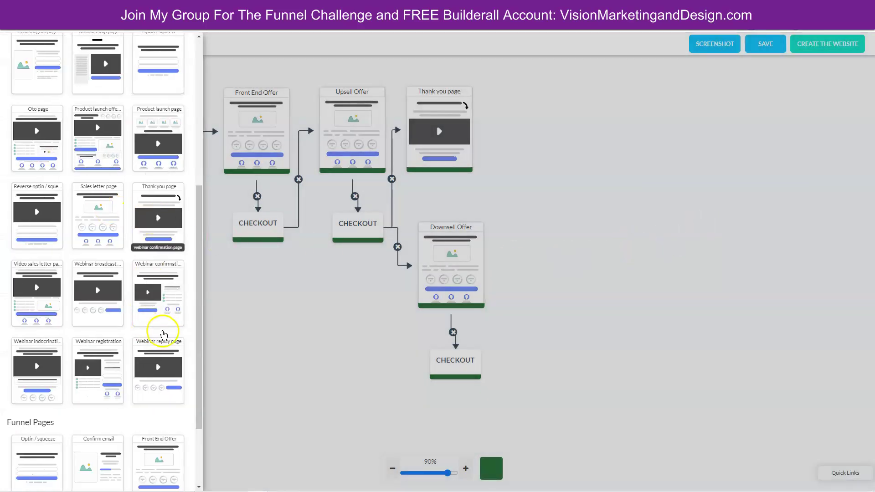
{"action": "scroll", "coordinate": [162, 328], "scroll_direction": "down", "scroll_amount": 2}
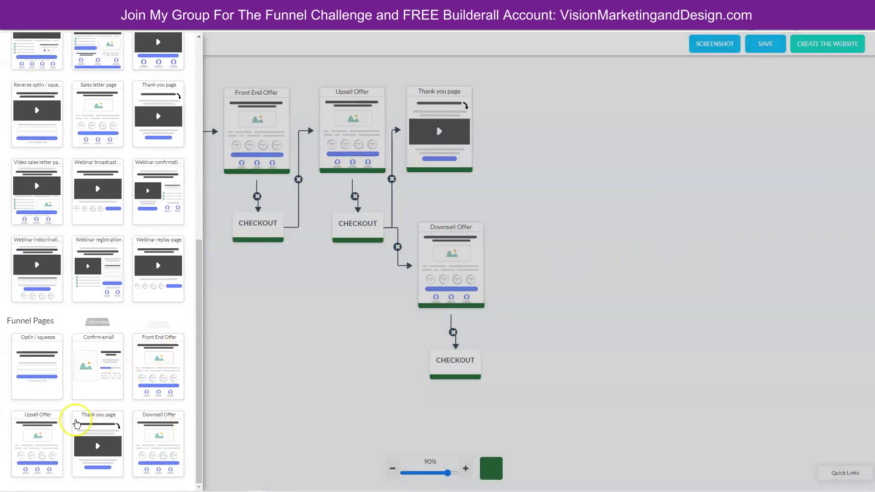
{"action": "left_click", "coordinate": [94, 435]}
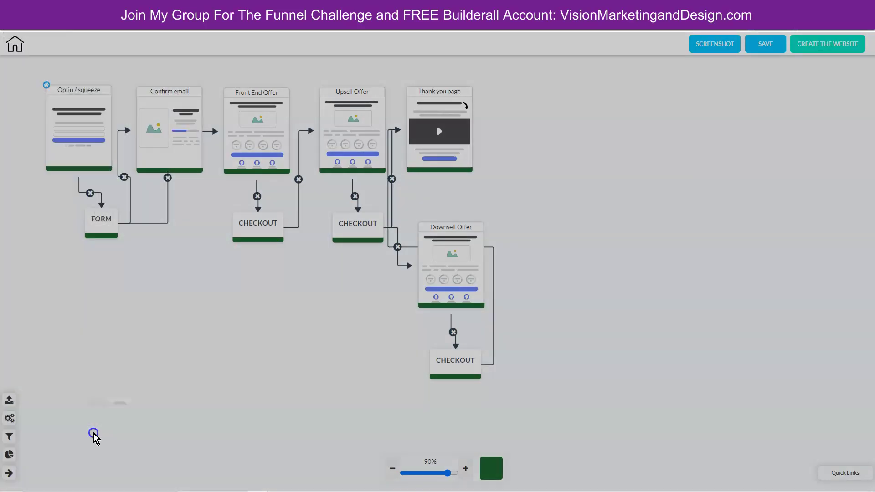
{"action": "left_click", "coordinate": [441, 355]}
{"action": "left_click_drag", "start_coordinate": [460, 114], "coordinate": [488, 106]}
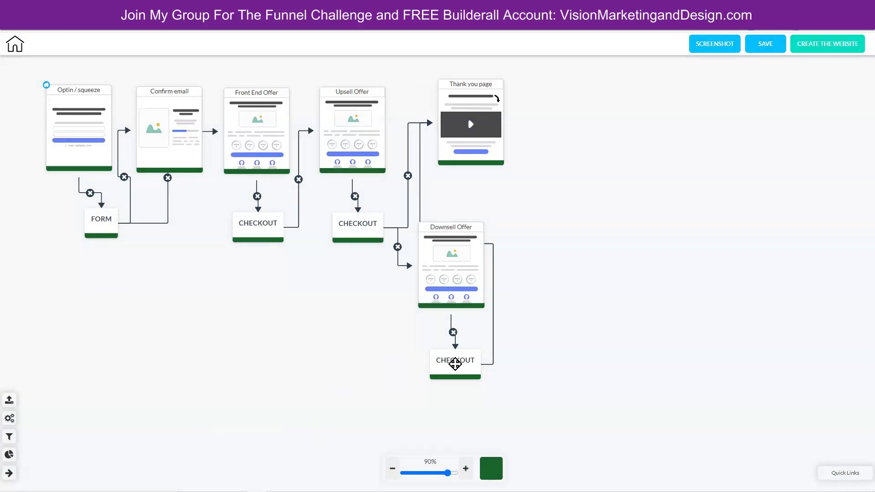
- Set the funnel's existing Thank you page as the Downsell page of the Downsell Offer's checkout
{"action": "right_click", "coordinate": [455, 364]}
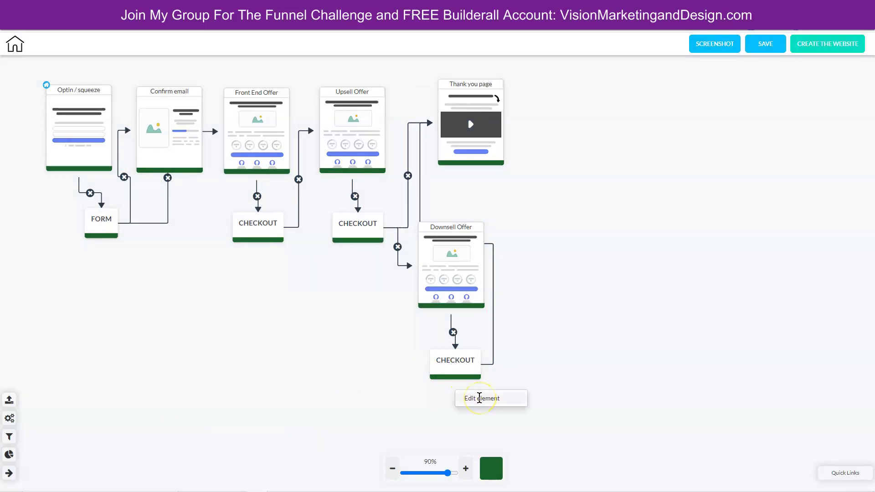
{"action": "left_click", "coordinate": [480, 399]}
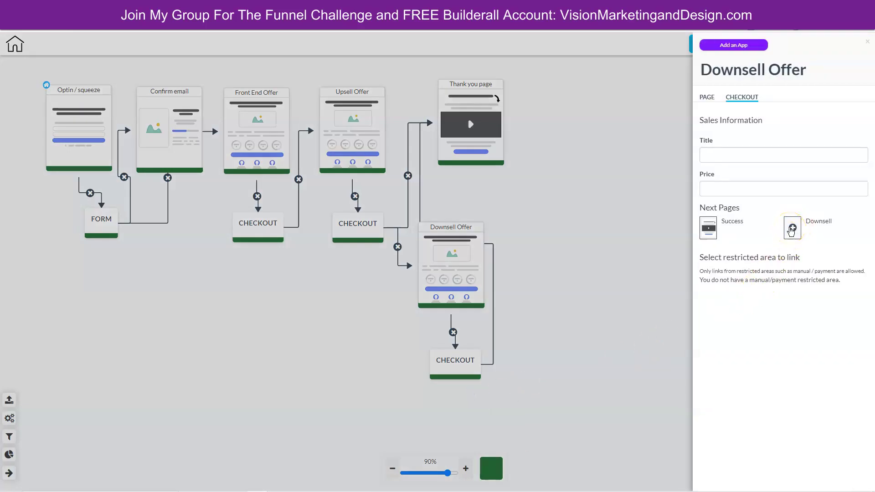
{"action": "left_click", "coordinate": [793, 228]}
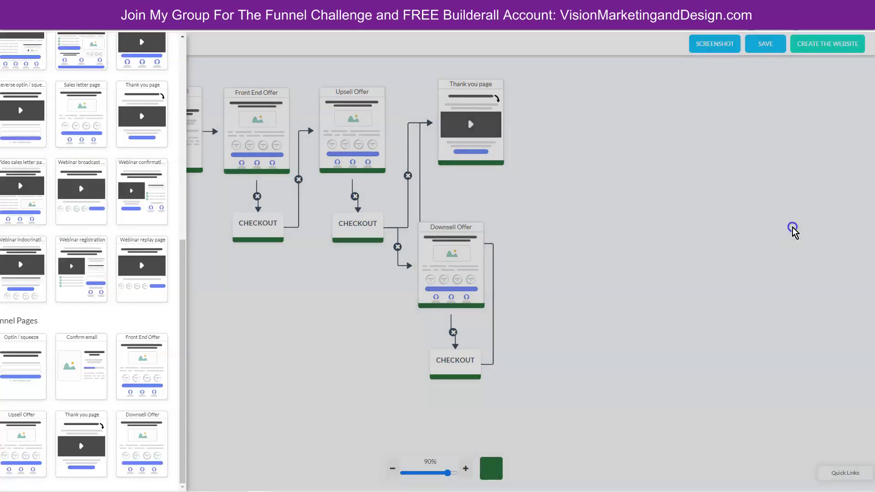
{"action": "left_click", "coordinate": [99, 430]}
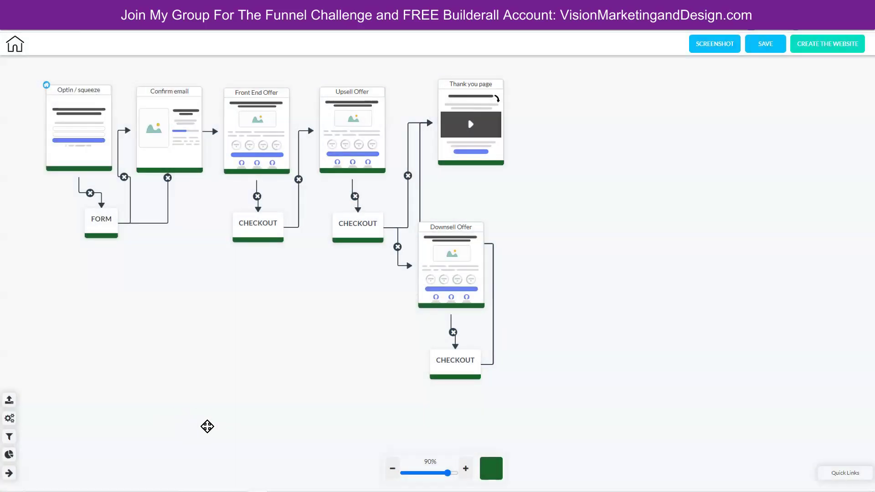
- Line up the Thank you page with the row of funnel pages and move the Downsell Offer page and its checkout slightly lower
{"action": "left_click_drag", "start_coordinate": [486, 140], "coordinate": [499, 147]}
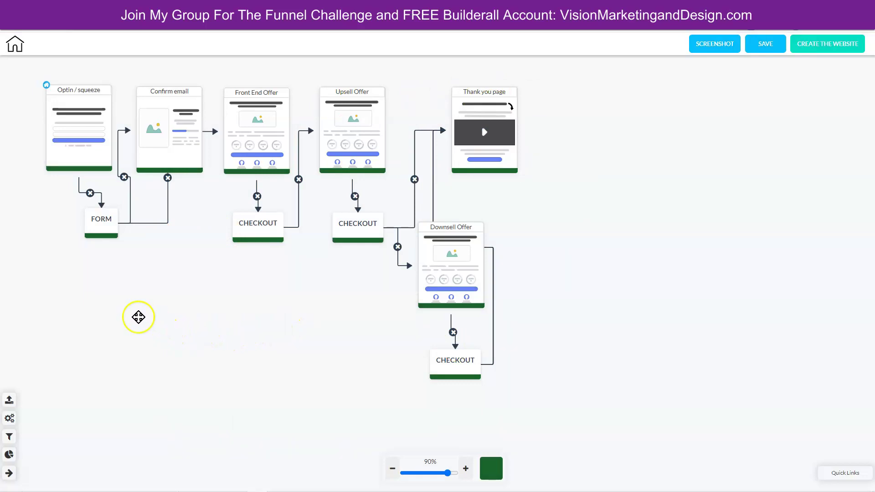
{"action": "mouse_move", "coordinate": [53, 133]}
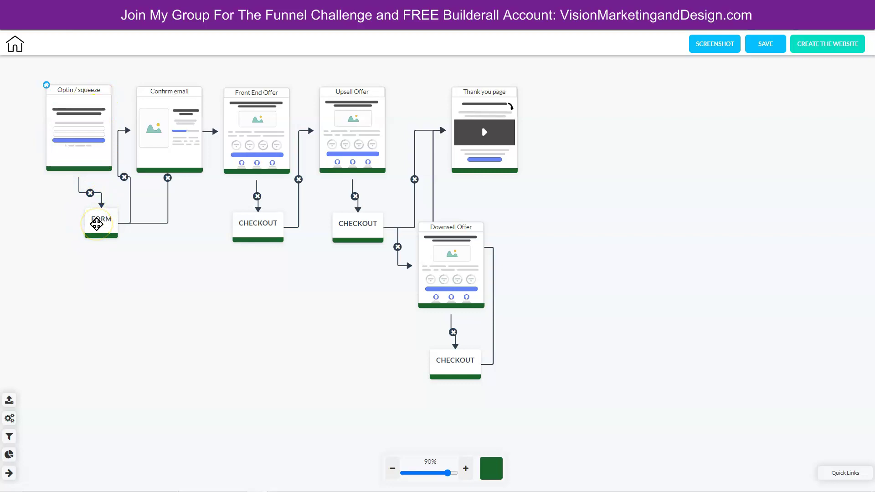
{"action": "mouse_move", "coordinate": [150, 156]}
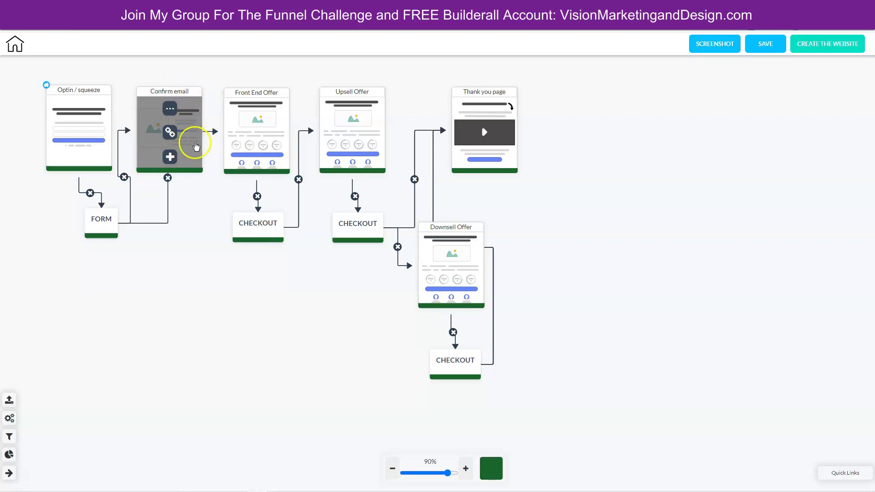
{"action": "mouse_move", "coordinate": [230, 156]}
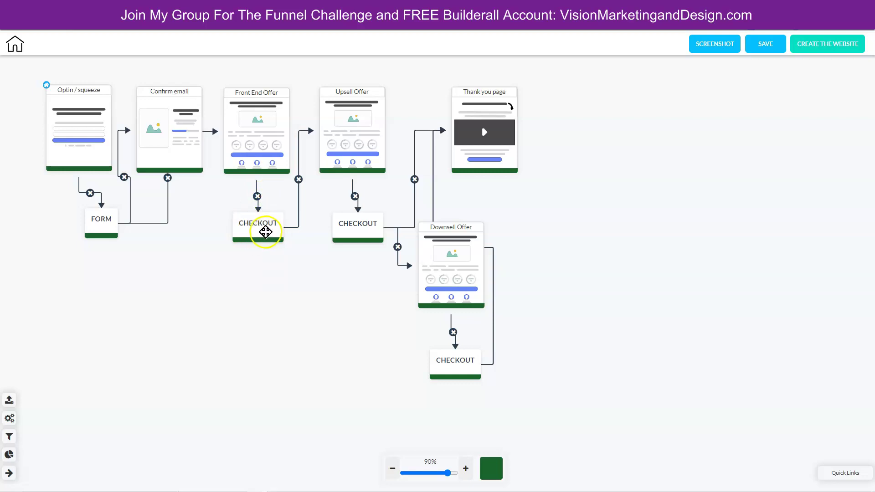
{"action": "mouse_move", "coordinate": [367, 117]}
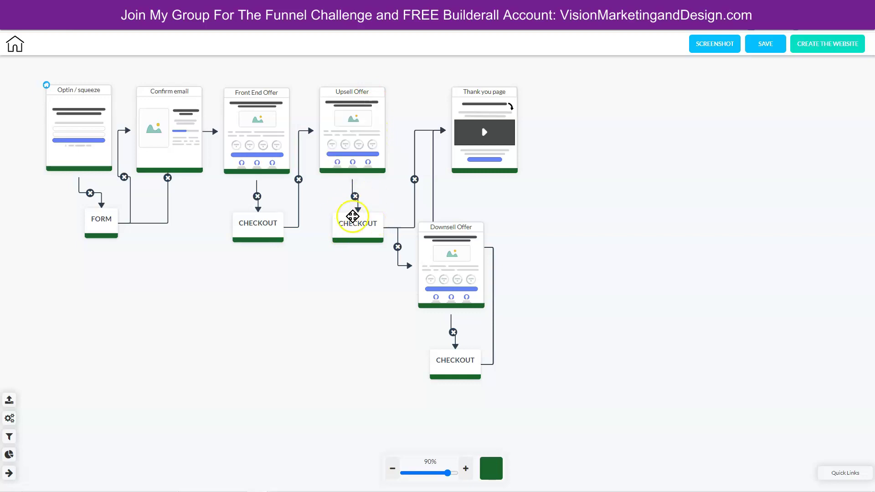
{"action": "mouse_move", "coordinate": [518, 133]}
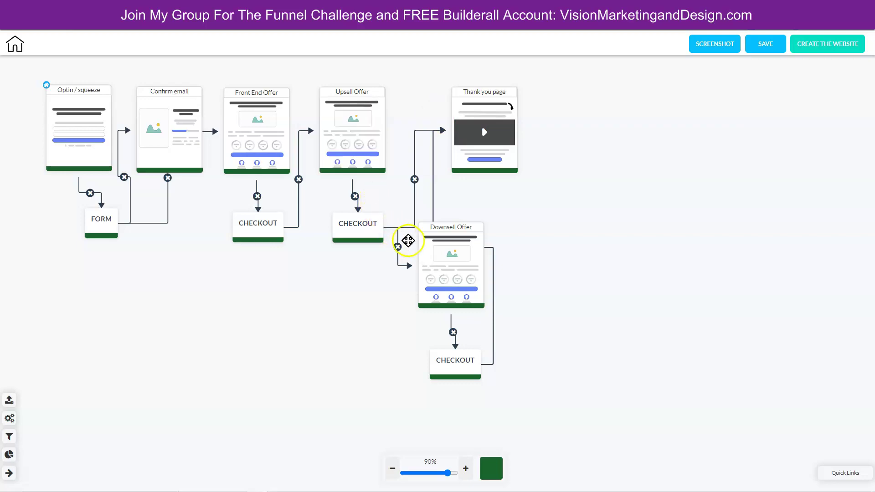
{"action": "mouse_move", "coordinate": [473, 245]}
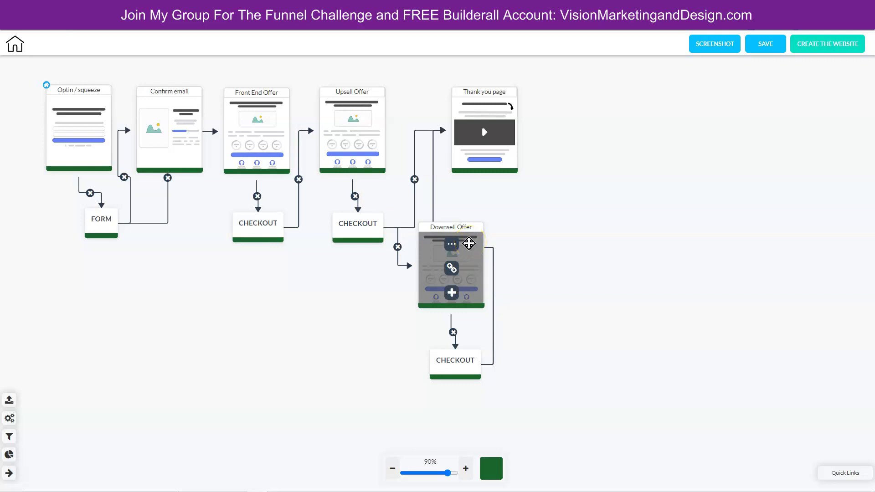
{"action": "left_click_drag", "start_coordinate": [472, 246], "coordinate": [459, 263]}
{"action": "left_click_drag", "start_coordinate": [463, 361], "coordinate": [448, 383]}
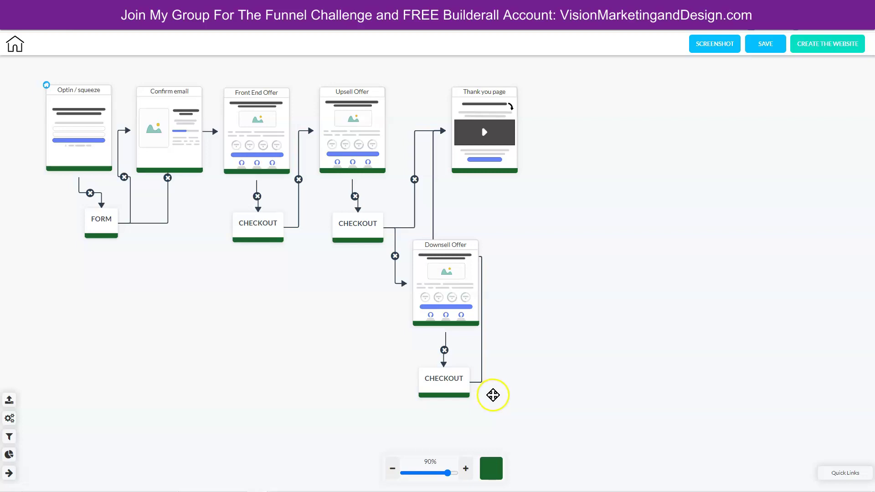
- Add a Membership page linked from the Thank you page
{"action": "mouse_move", "coordinate": [505, 131]}
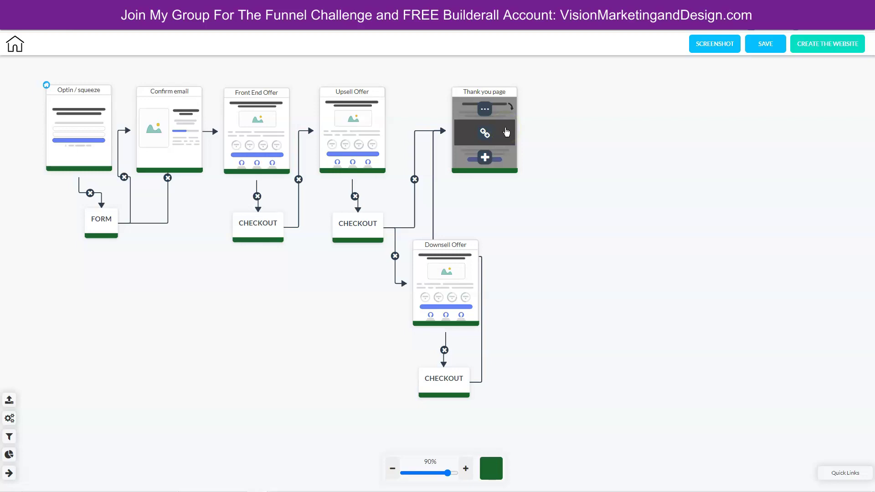
{"action": "left_click", "coordinate": [507, 130]}
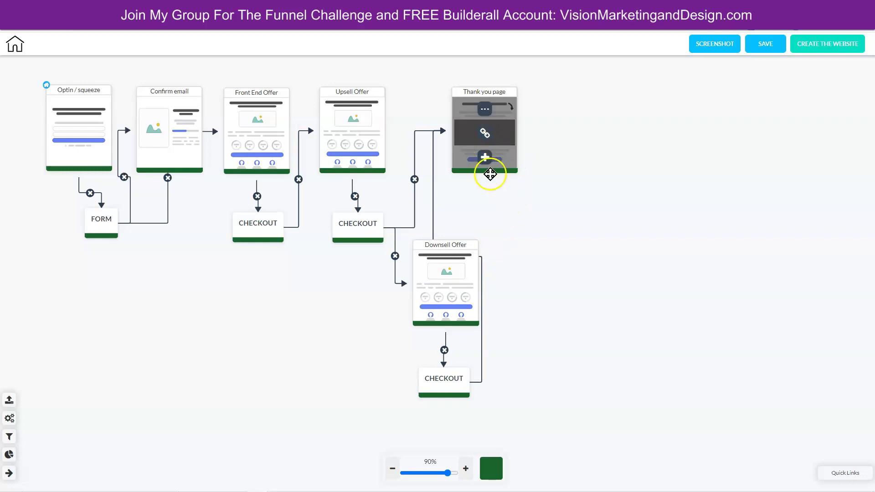
{"action": "left_click", "coordinate": [485, 158]}
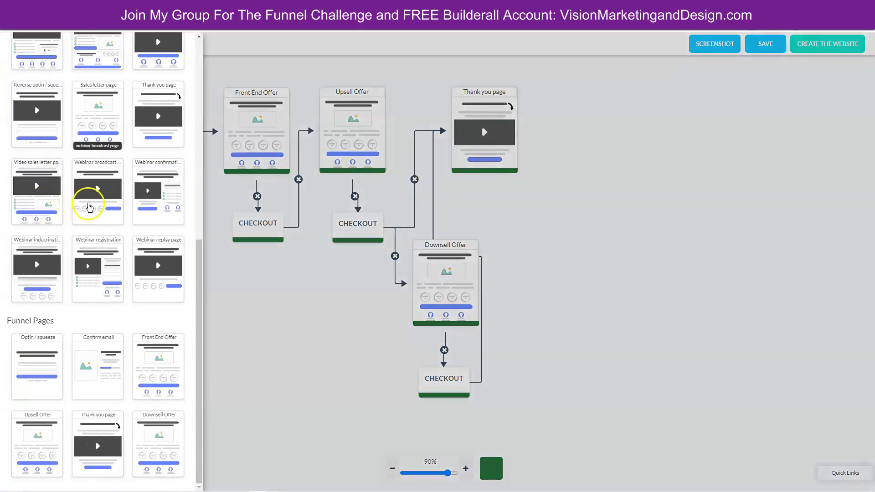
{"action": "scroll", "coordinate": [83, 204], "scroll_direction": "up", "scroll_amount": 3}
{"action": "scroll", "coordinate": [83, 201], "scroll_direction": "down", "scroll_amount": 6}
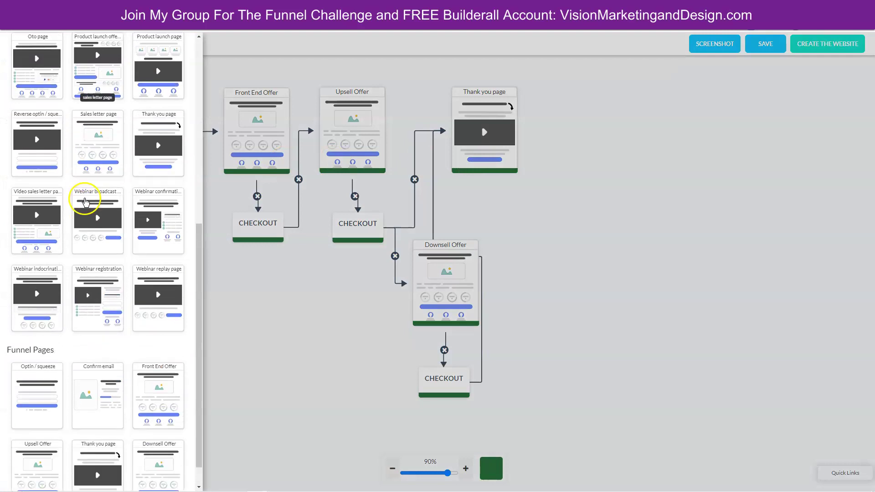
{"action": "left_click", "coordinate": [97, 234]}
- Add three more Membership pages linked from the Thank you page and arrange all four in a vertical column
{"action": "left_click", "coordinate": [486, 158]}
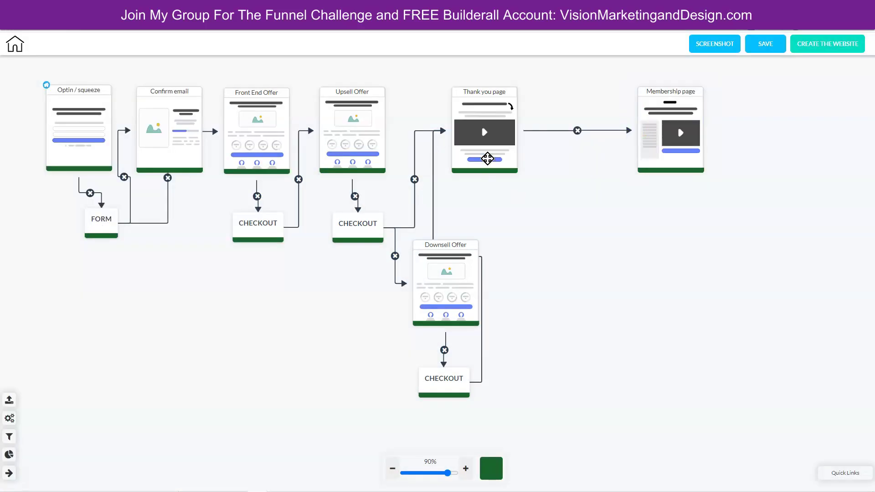
{"action": "left_click", "coordinate": [89, 220]}
{"action": "left_click", "coordinate": [483, 159]}
{"action": "left_click", "coordinate": [92, 219]}
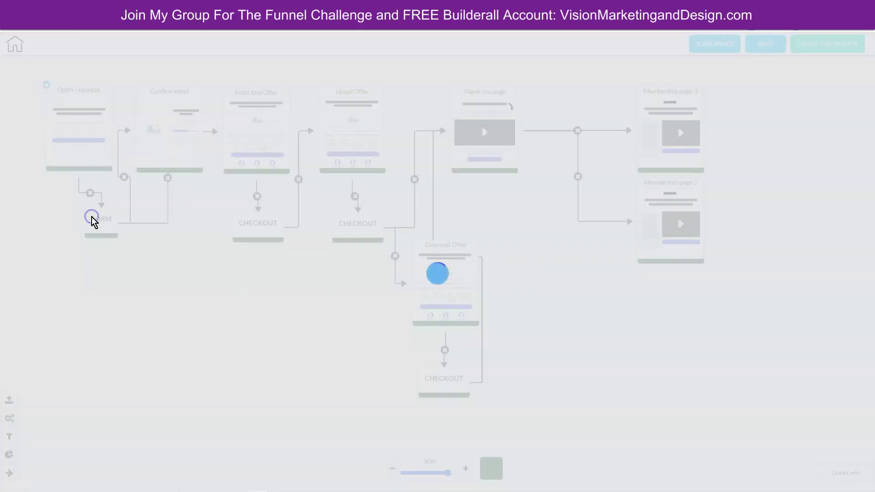
{"action": "mouse_move", "coordinate": [693, 248]}
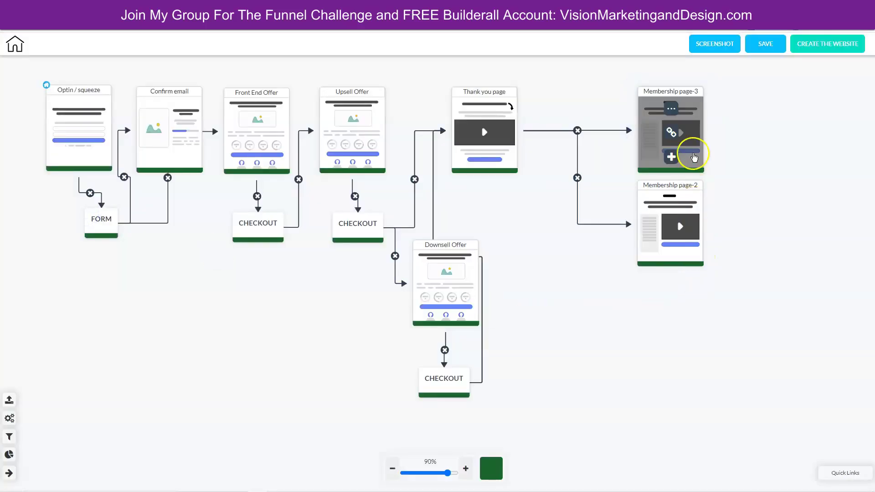
{"action": "left_click", "coordinate": [484, 158]}
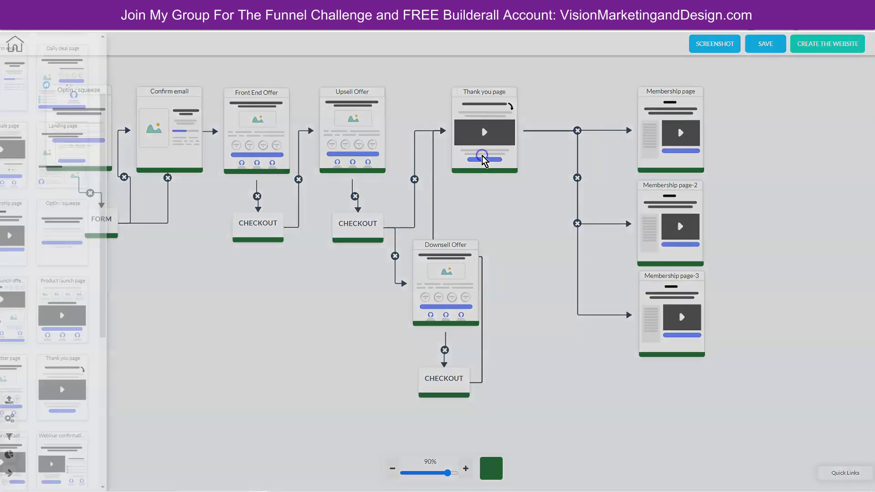
{"action": "left_click", "coordinate": [77, 231]}
{"action": "mouse_move", "coordinate": [692, 406]}
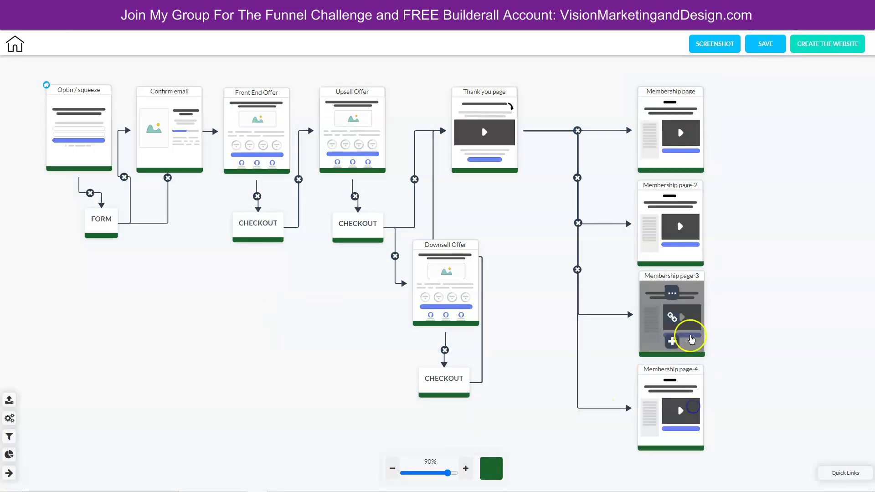
- Rename the first Membership page as "Lead Magnet Membership Area"
{"action": "mouse_move", "coordinate": [680, 145]}
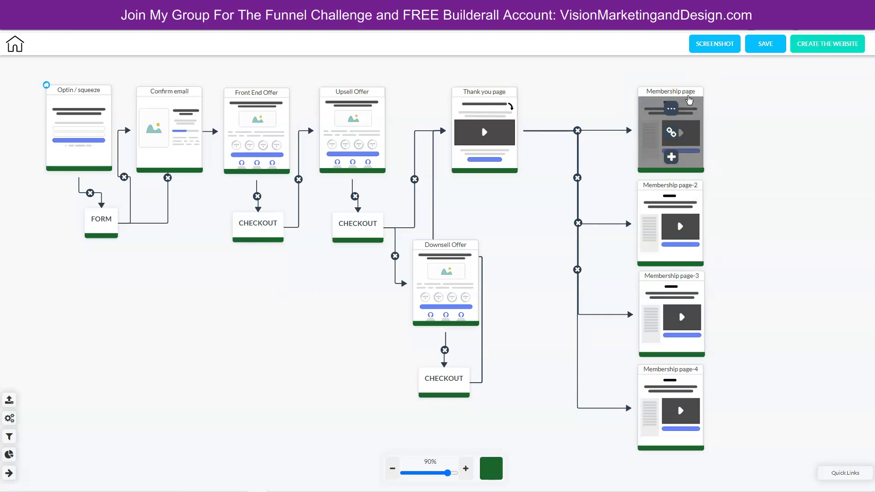
{"action": "left_click", "coordinate": [671, 109]}
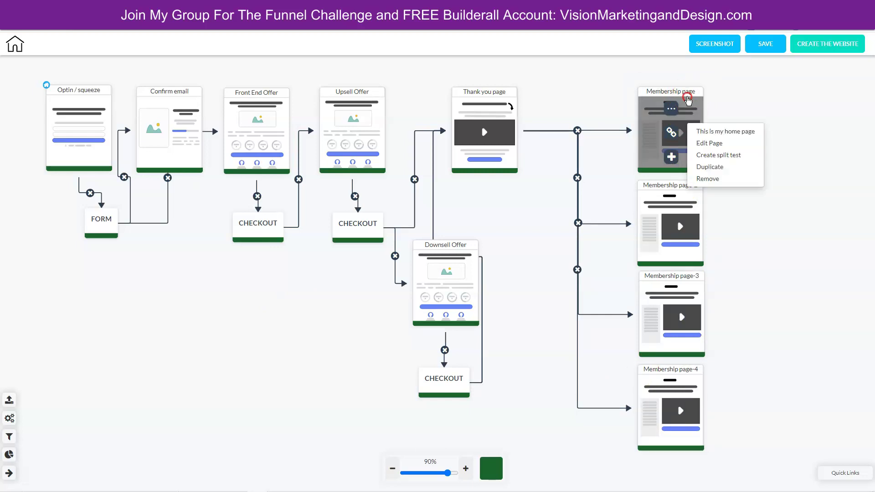
{"action": "left_click", "coordinate": [711, 143]}
{"action": "left_click_drag", "start_coordinate": [830, 68], "coordinate": [699, 76]}
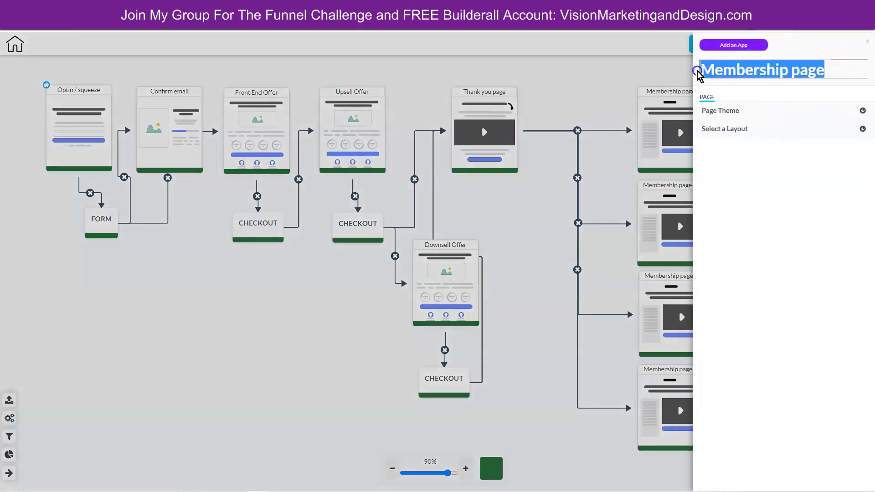
{"action": "type", "text": "Le"}
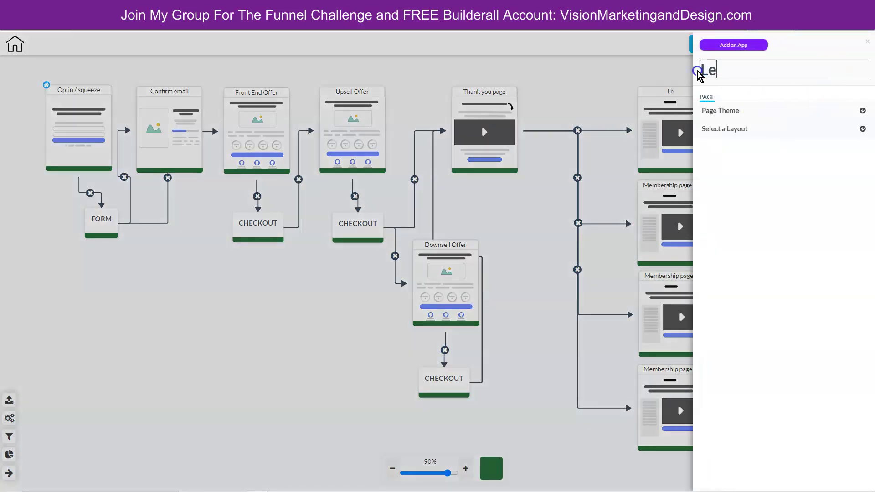
{"action": "type", "text": "ad Magnet "}
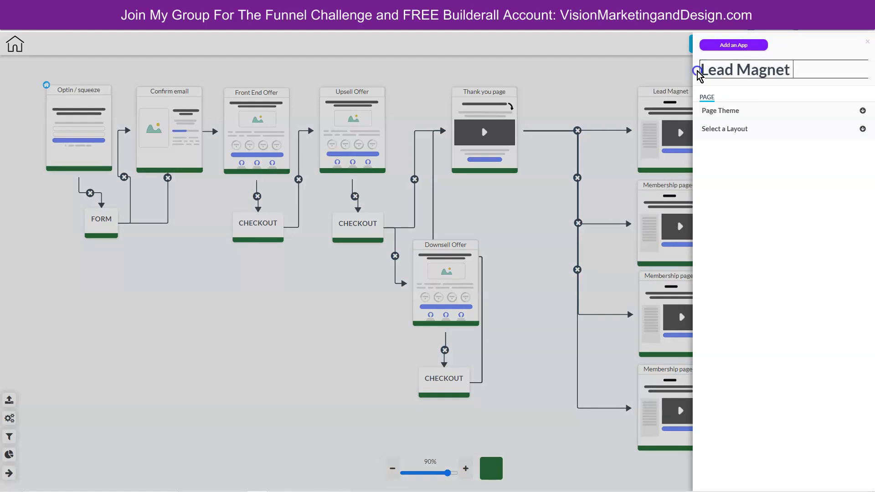
{"action": "type", "text": "Membership"}
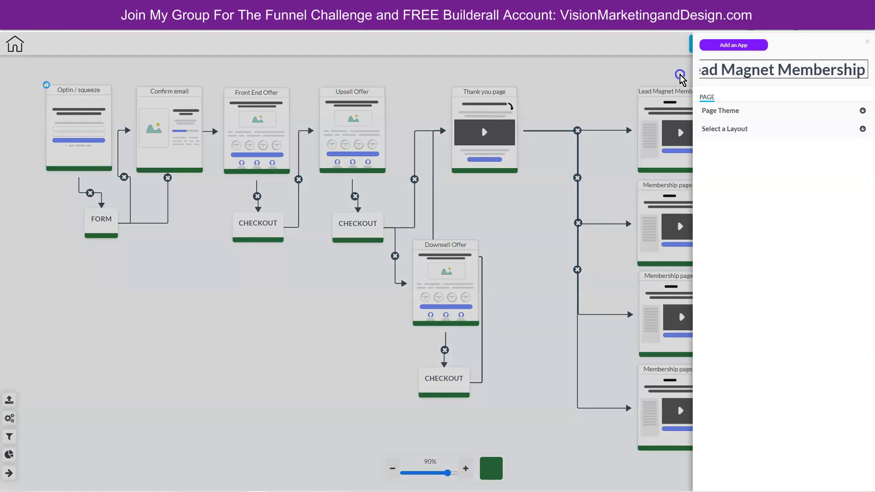
{"action": "type", "text": " Area"}
{"action": "left_click", "coordinate": [681, 78]}
- Rename Membership page-2 as "Front End Membership Area"
{"action": "right_click", "coordinate": [684, 227]}
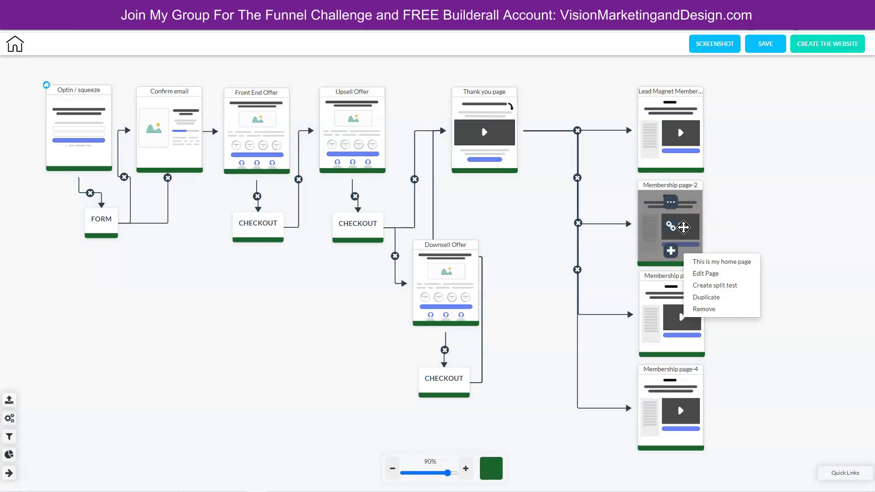
{"action": "left_click", "coordinate": [699, 273]}
{"action": "left_click_drag", "start_coordinate": [849, 67], "coordinate": [692, 60]}
{"action": "type", "text": "Front End"}
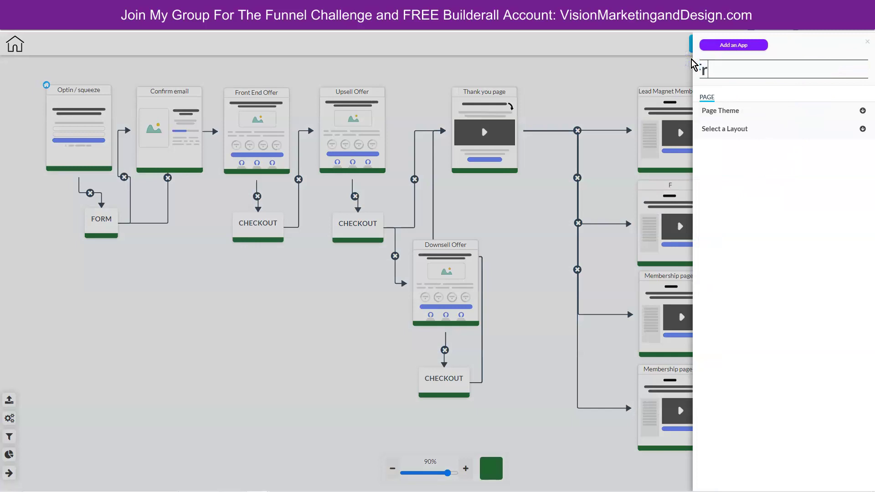
{"action": "type", "text": " M"}
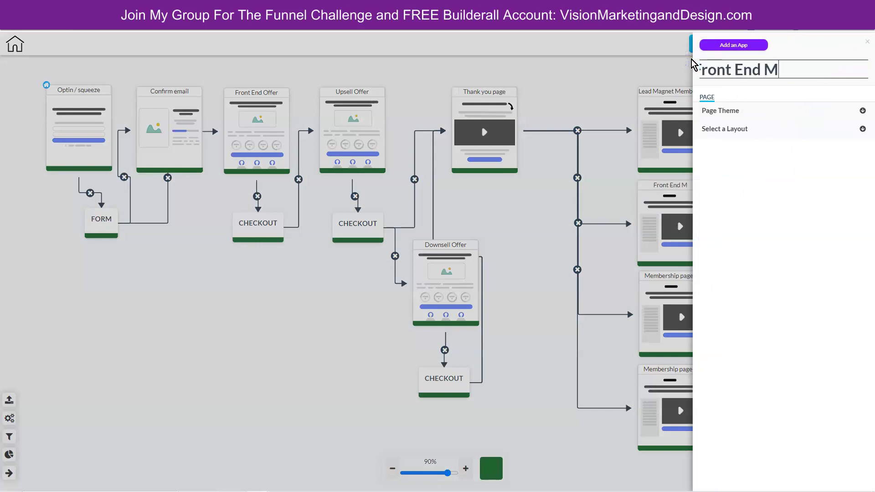
{"action": "type", "text": "embership"}
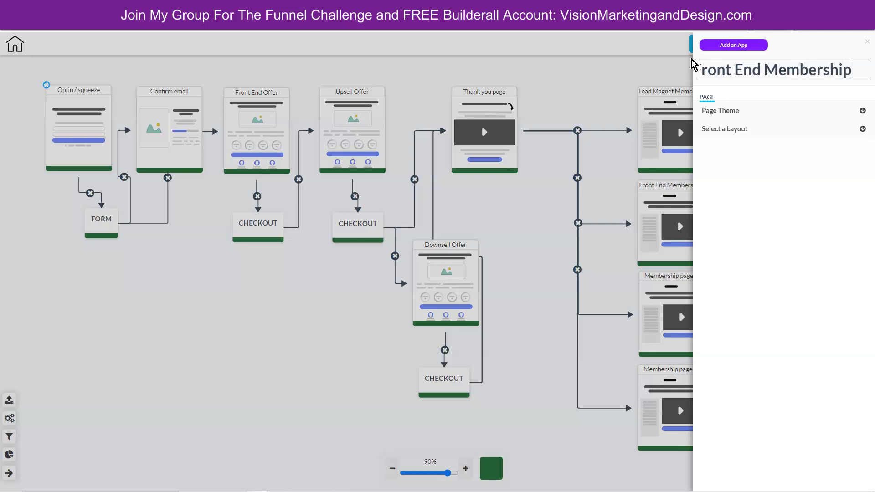
{"action": "type", "text": " Area"}
{"action": "left_click", "coordinate": [655, 65]}
- Rename Membership page-3 as "Upsell Membership Area"
{"action": "left_click", "coordinate": [689, 301]}
{"action": "left_click", "coordinate": [711, 346]}
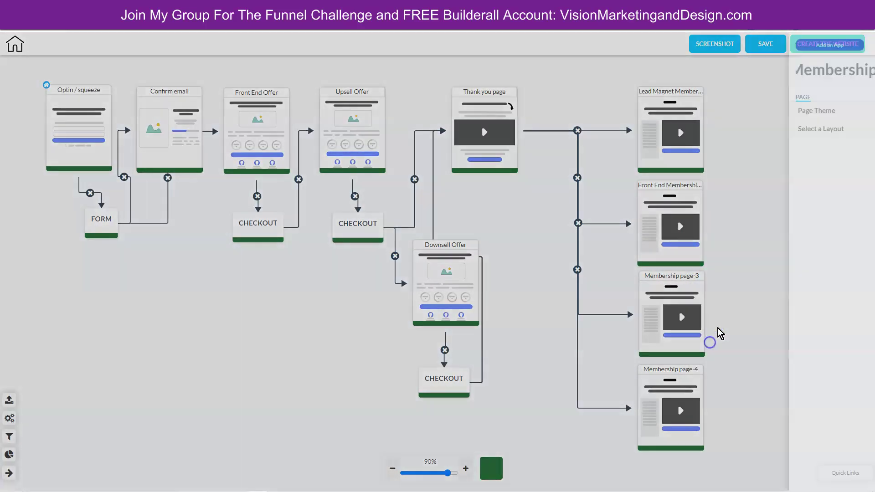
{"action": "left_click_drag", "start_coordinate": [844, 70], "coordinate": [684, 68]}
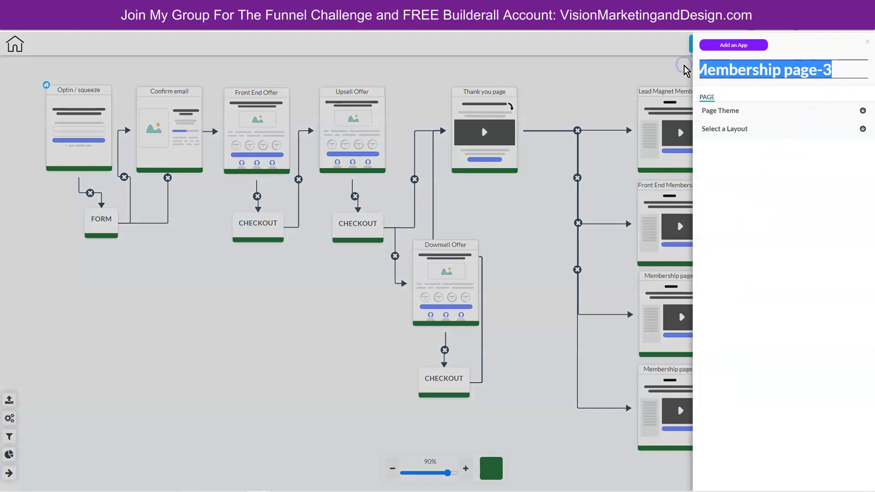
{"action": "type", "text": "Upsell"}
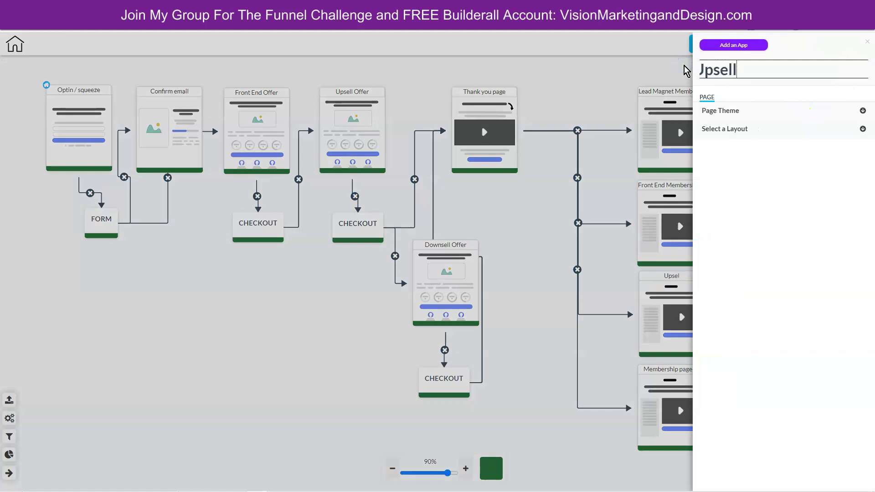
{"action": "type", "text": " Membersh"}
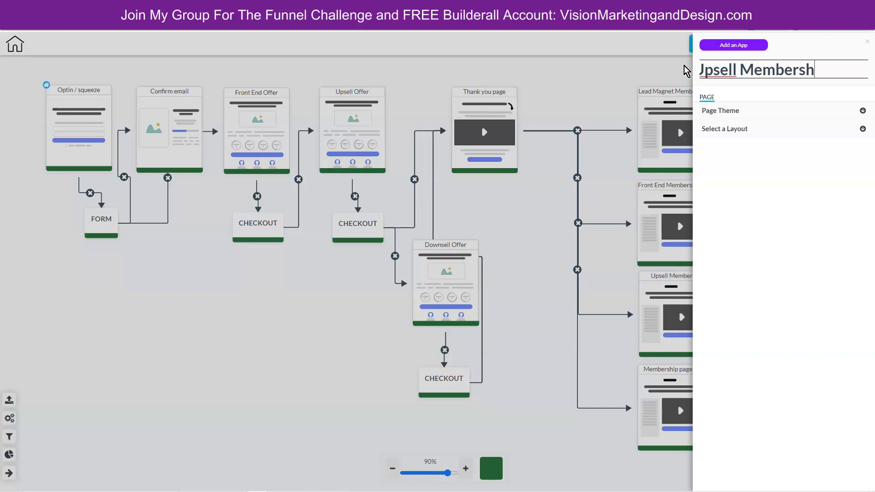
{"action": "type", "text": "ip Area"}
{"action": "left_click", "coordinate": [679, 67]}
- Rename Membership page-4 as "Downsell Membership"
{"action": "mouse_move", "coordinate": [692, 385]}
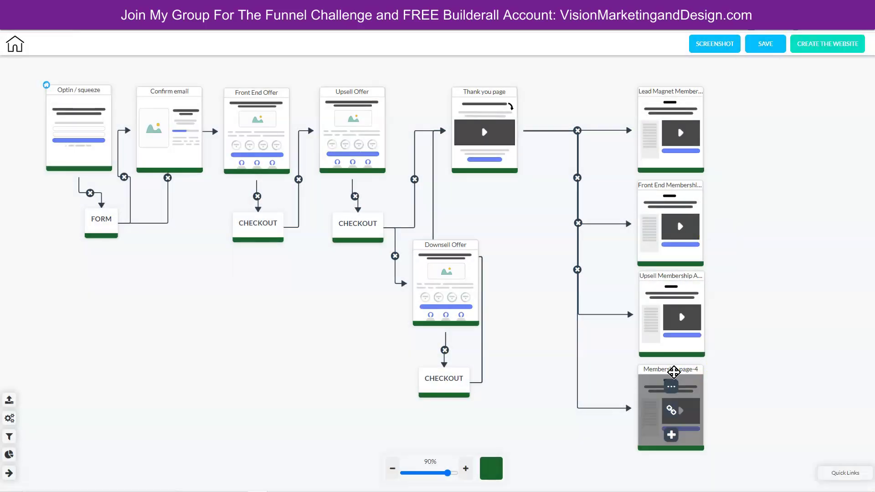
{"action": "right_click", "coordinate": [686, 395]}
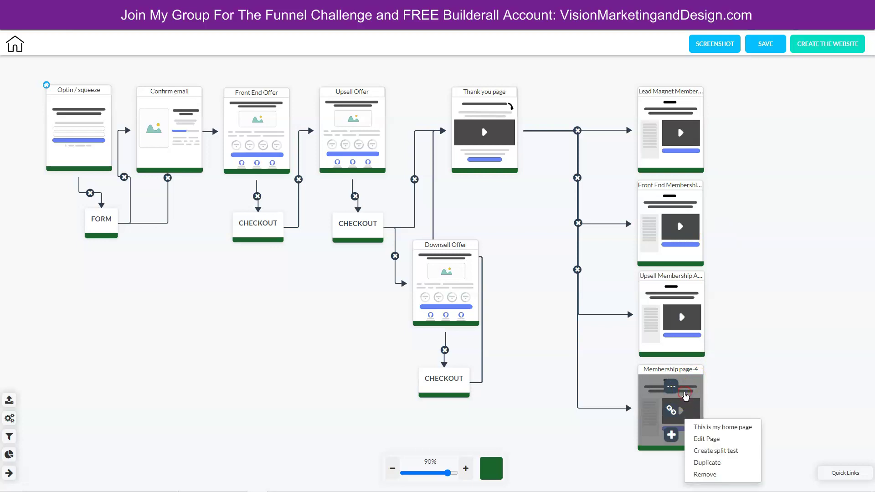
{"action": "left_click", "coordinate": [697, 438]}
{"action": "left_click_drag", "start_coordinate": [839, 74], "coordinate": [682, 72]}
{"action": "key", "text": "BackSpace"}
{"action": "type", "text": "Downsell Membership"}
{"action": "left_click", "coordinate": [682, 70]}
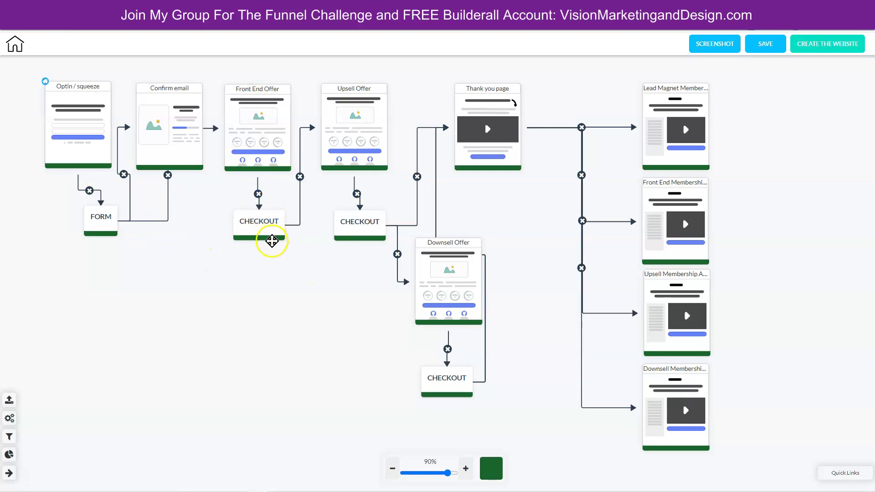
{"action": "mouse_move", "coordinate": [371, 143]}
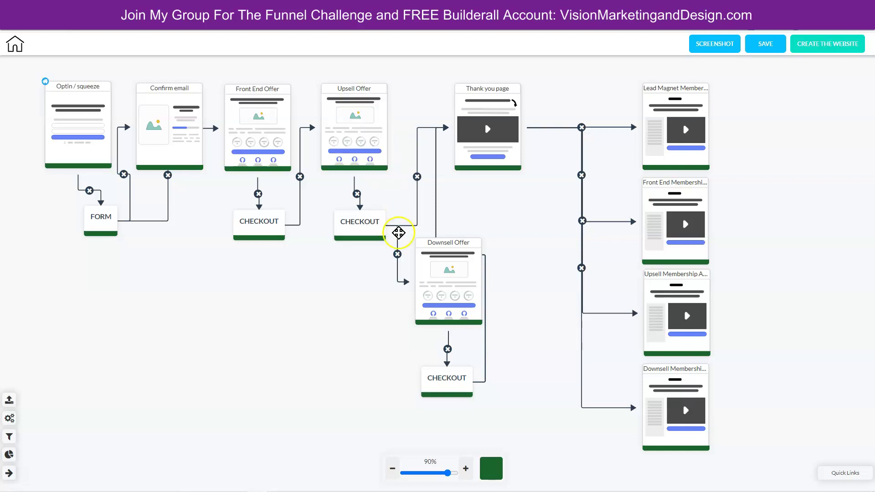
{"action": "mouse_move", "coordinate": [468, 267]}
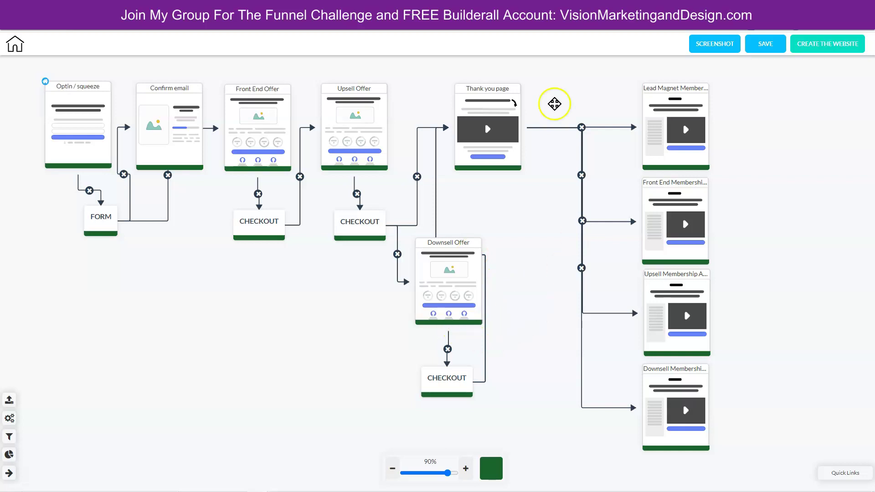
{"action": "mouse_move", "coordinate": [493, 126]}
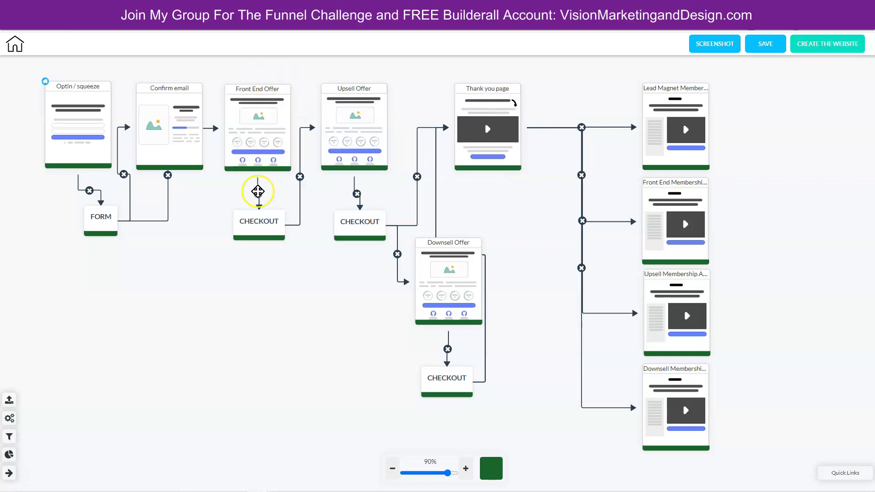
{"action": "mouse_move", "coordinate": [502, 153]}
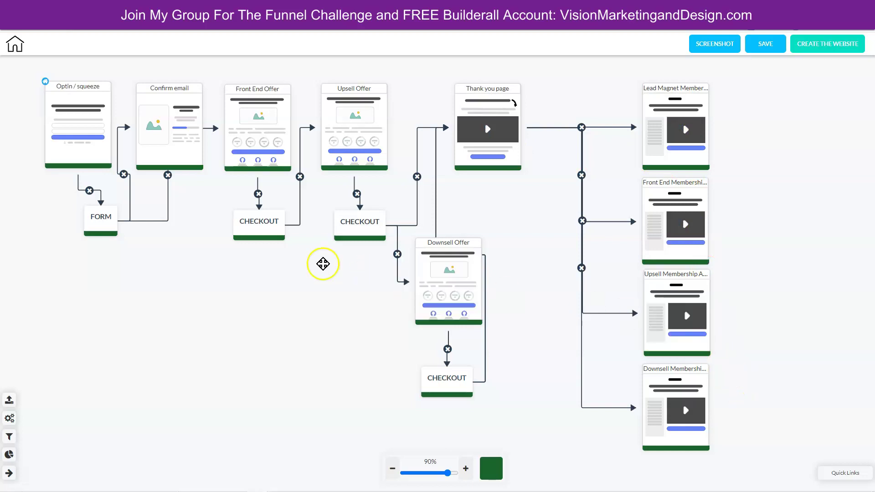
{"action": "mouse_move", "coordinate": [230, 152]}
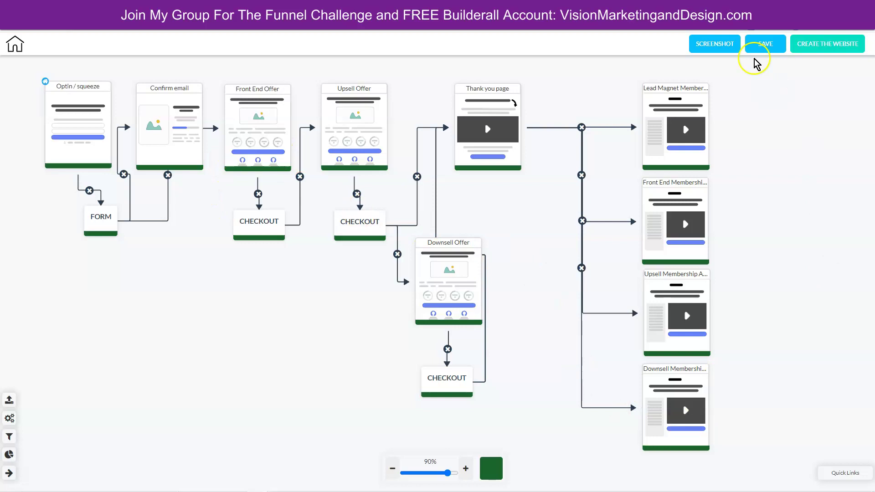
- Save a screenshot of the whole funnel as a PNG image named "Blueprint Funnel" and open the downloaded file
{"action": "mouse_move", "coordinate": [696, 244]}
{"action": "left_click", "coordinate": [718, 44]}
{"action": "left_click", "coordinate": [483, 289]}
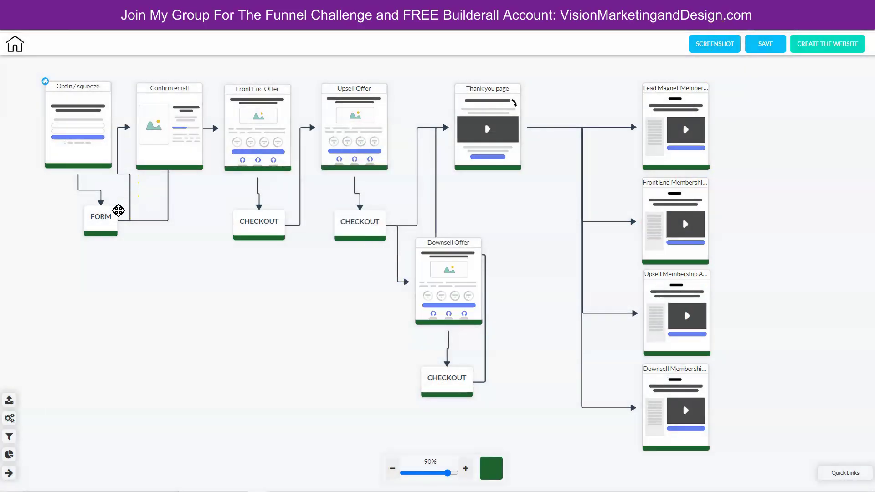
{"action": "left_click", "coordinate": [100, 200]}
{"action": "type", "text": "Blueprint Funnel"}
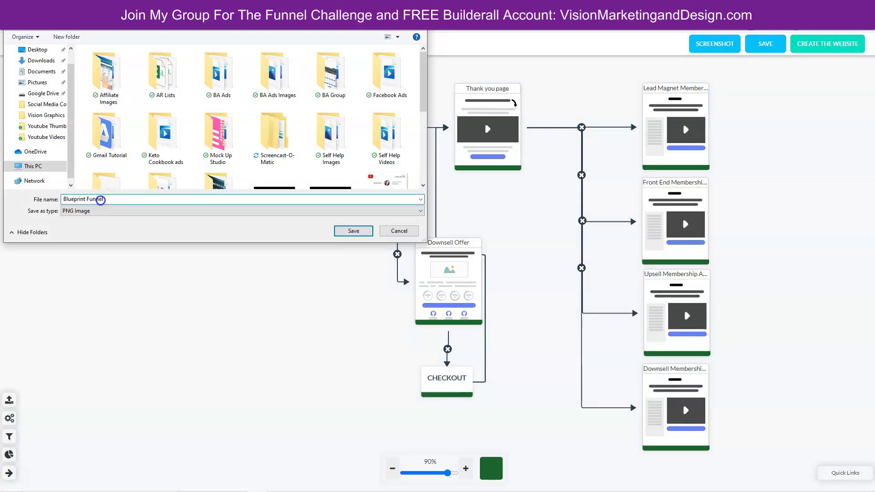
{"action": "left_click", "coordinate": [353, 231]}
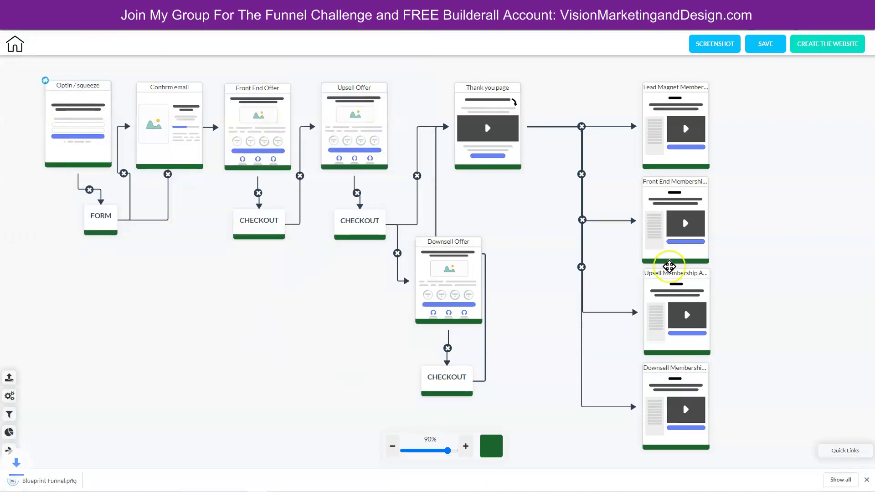
{"action": "left_click", "coordinate": [94, 480]}
{"action": "left_click", "coordinate": [113, 422]}
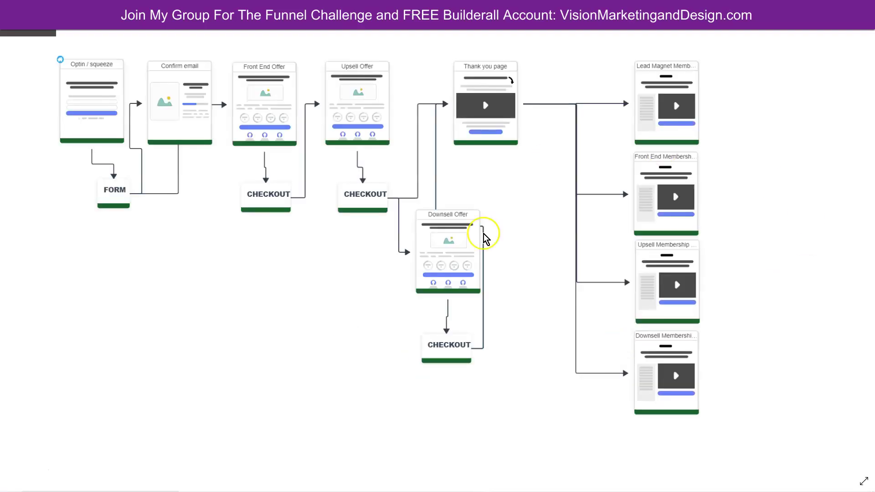